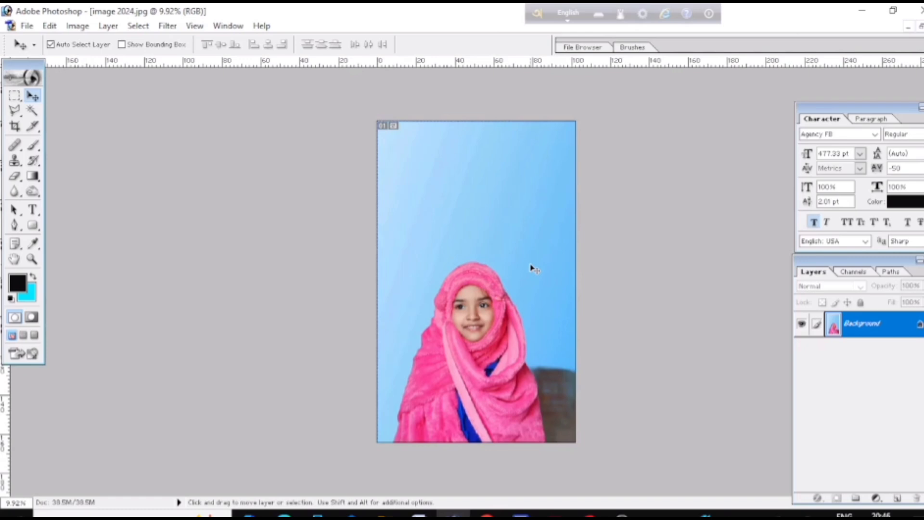
key("ctrl+0")
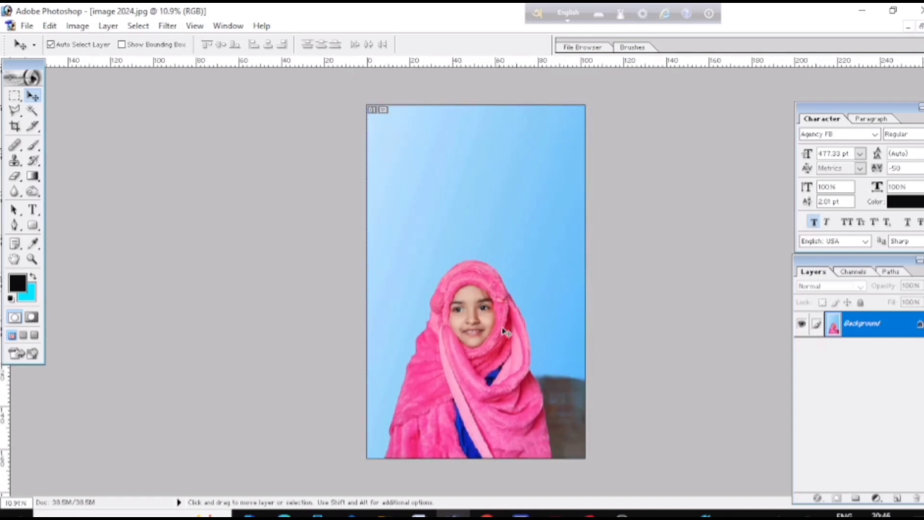
key("ctrl+minus")
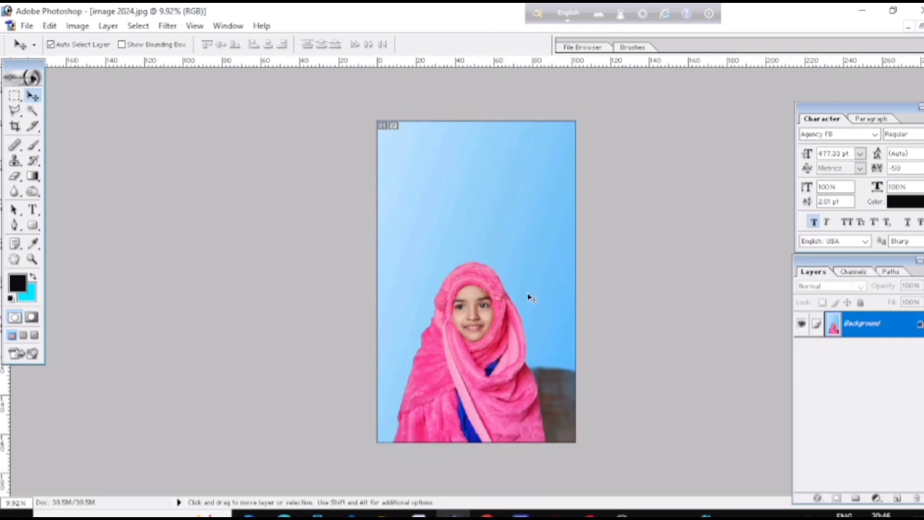
key("ctrl+0")
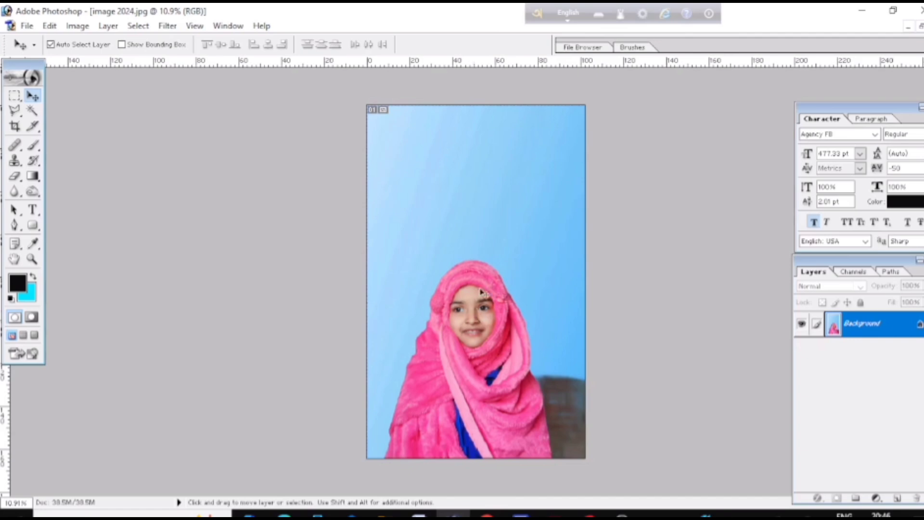
scroll(452, 344, "down", 3)
scroll(529, 280, "up", 2)
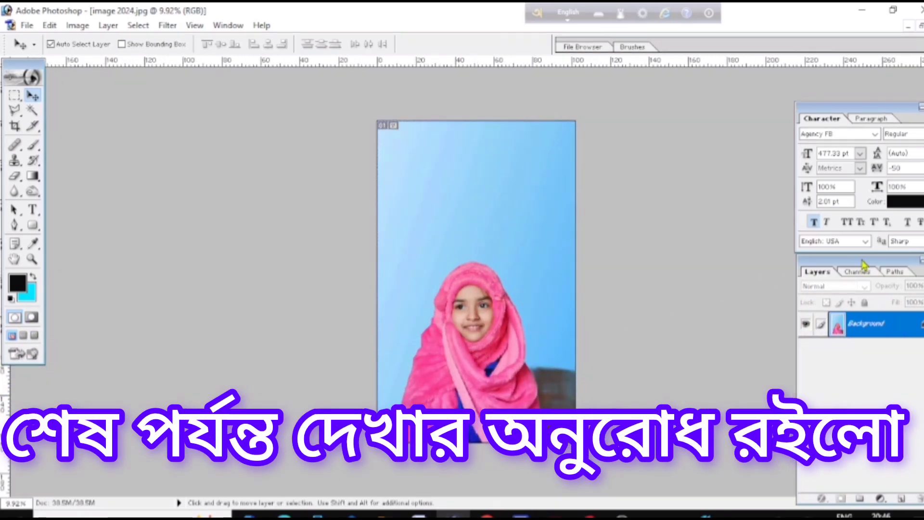
left_click_drag(863, 264, 861, 263)
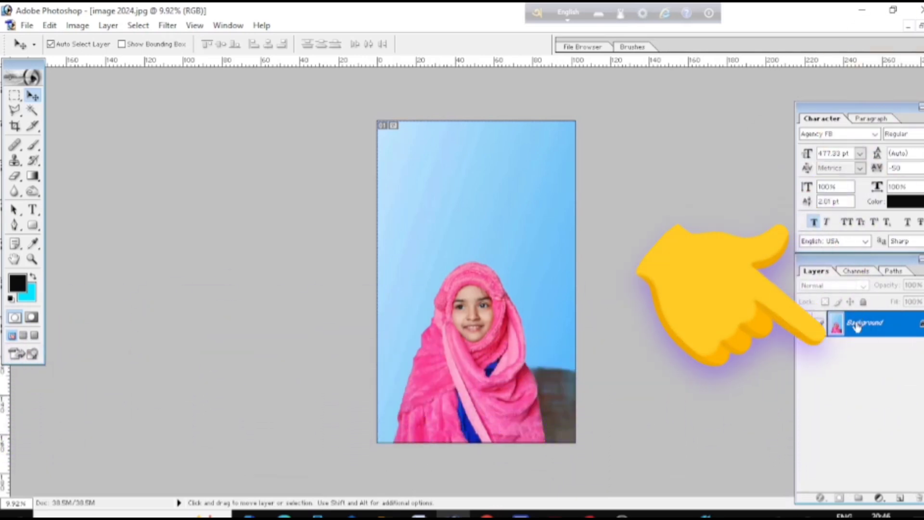
left_click_drag(859, 260, 860, 260)
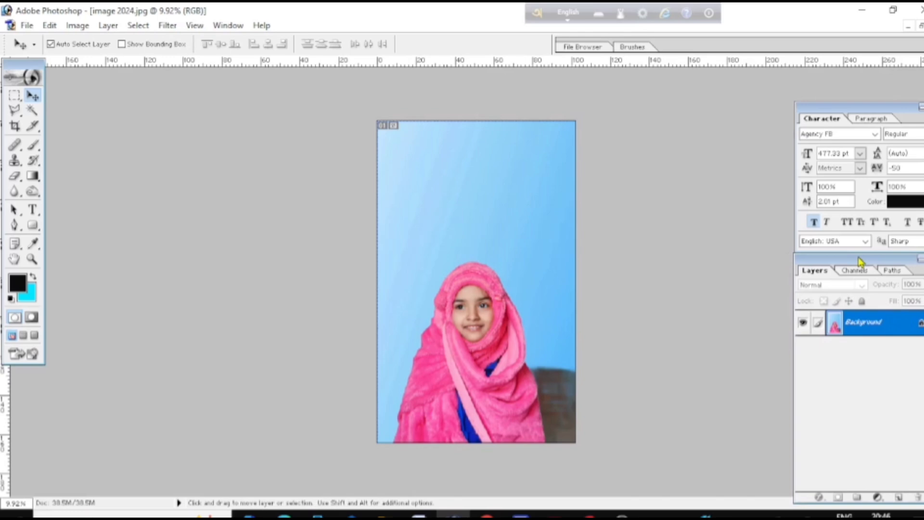
mouse_move(860, 261)
left_mouse_down()
mouse_move(811, 261)
mouse_move(860, 268)
mouse_move(825, 262)
mouse_move(853, 262)
left_mouse_up()
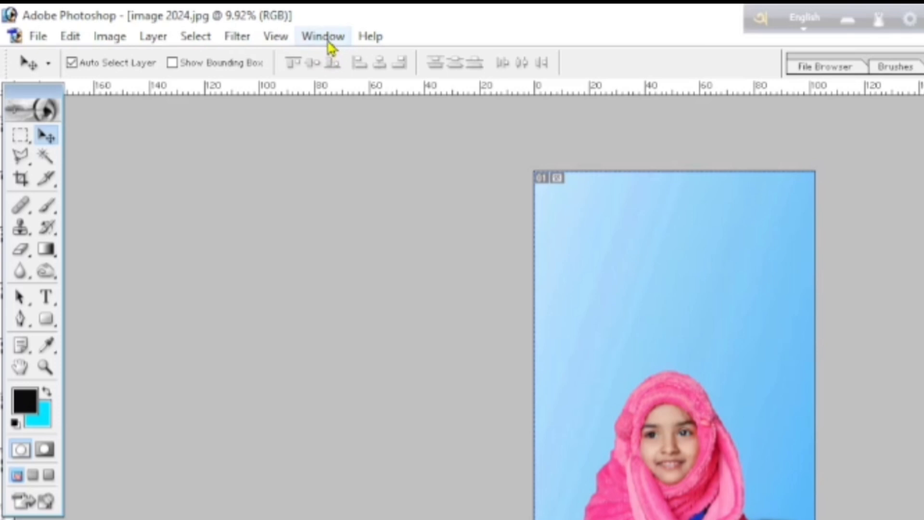
left_click(323, 37)
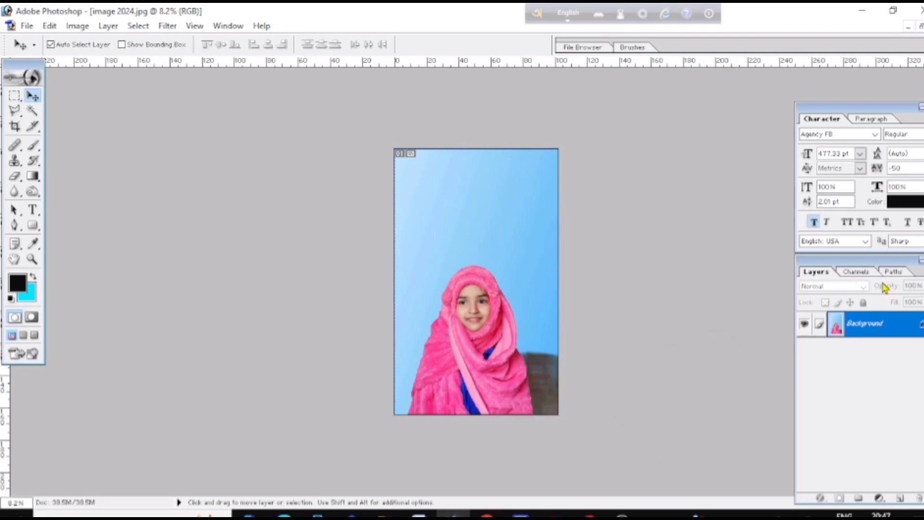
scroll(881, 292, "up", 1)
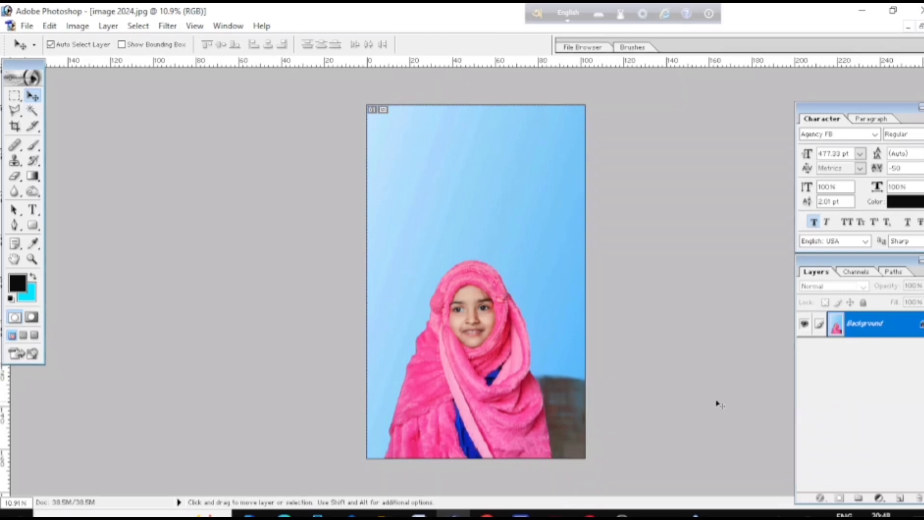
scroll(591, 359, "down", 1)
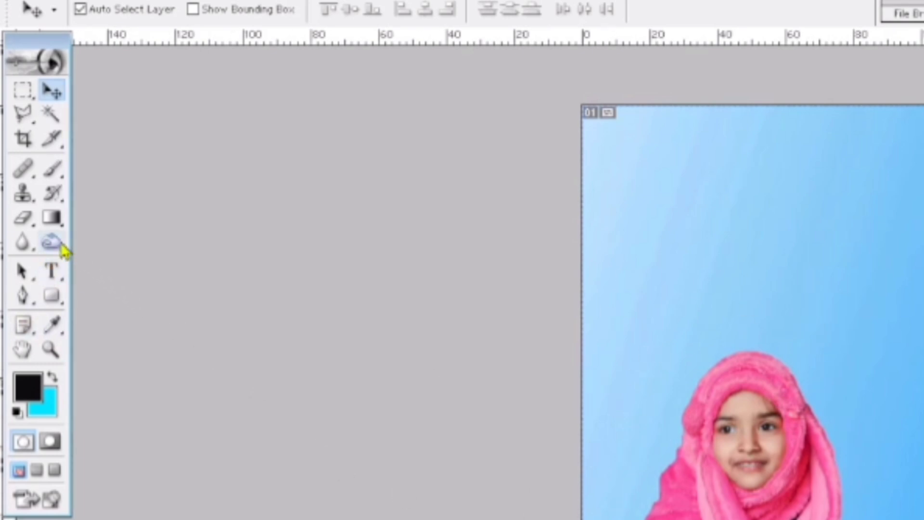
- Add the horizontal text "Nice gril" as a new type layer and place it centred near the photo's upper edge
left_click(54, 272)
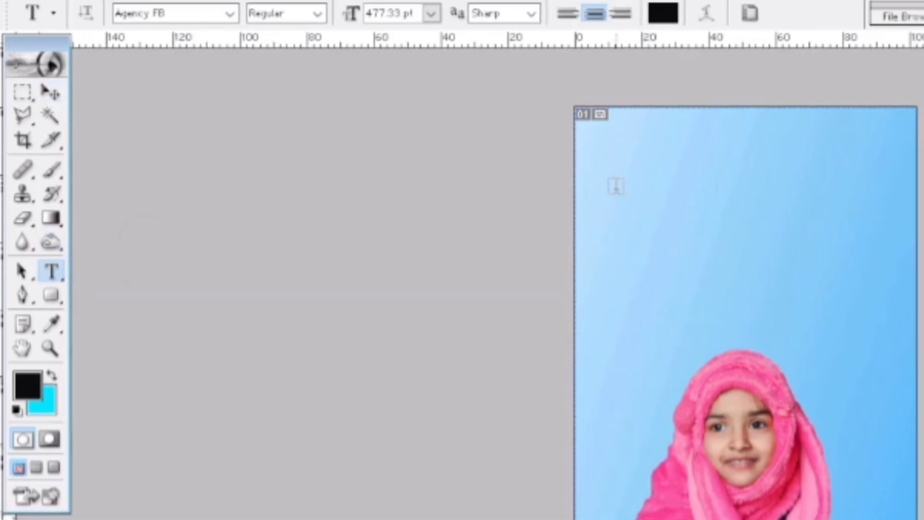
left_click(616, 187)
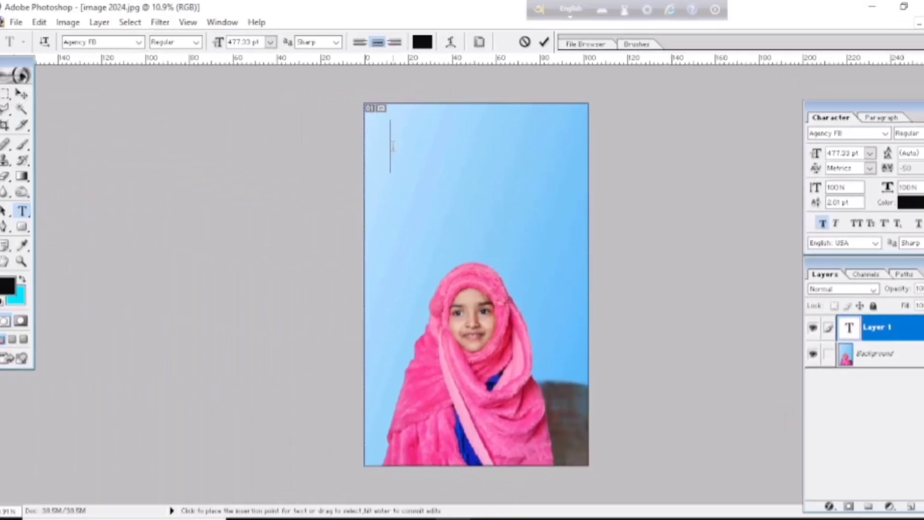
type("N")
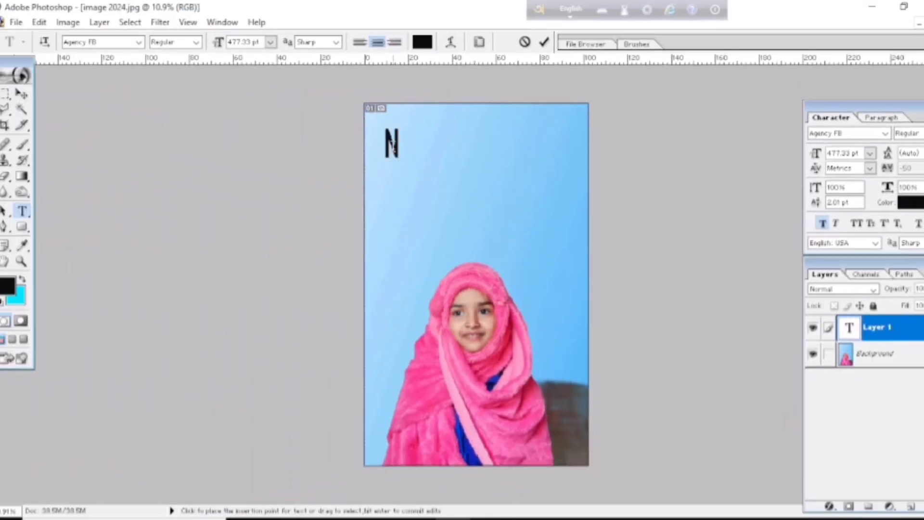
type("ice")
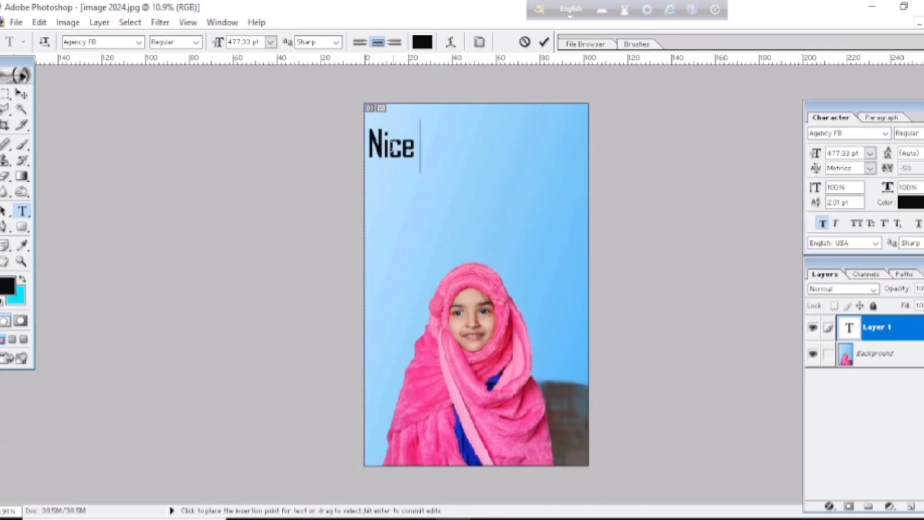
type(" gri")
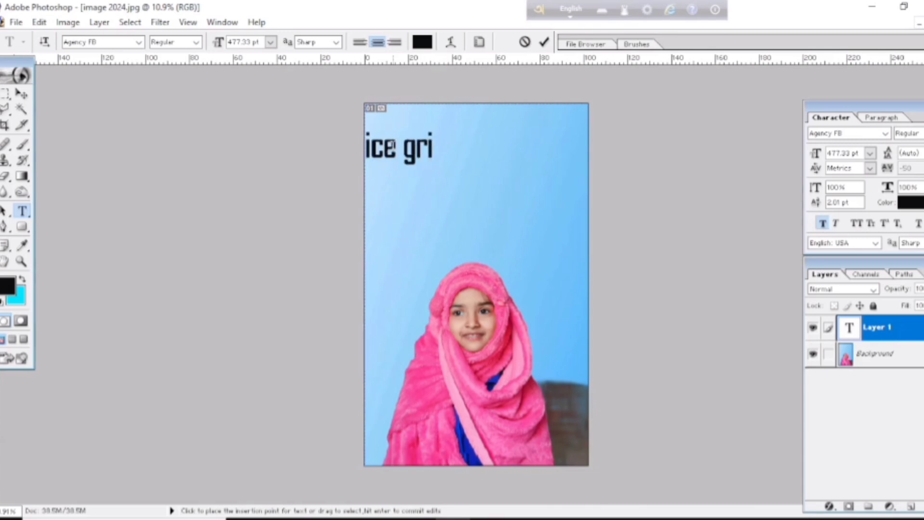
type("l")
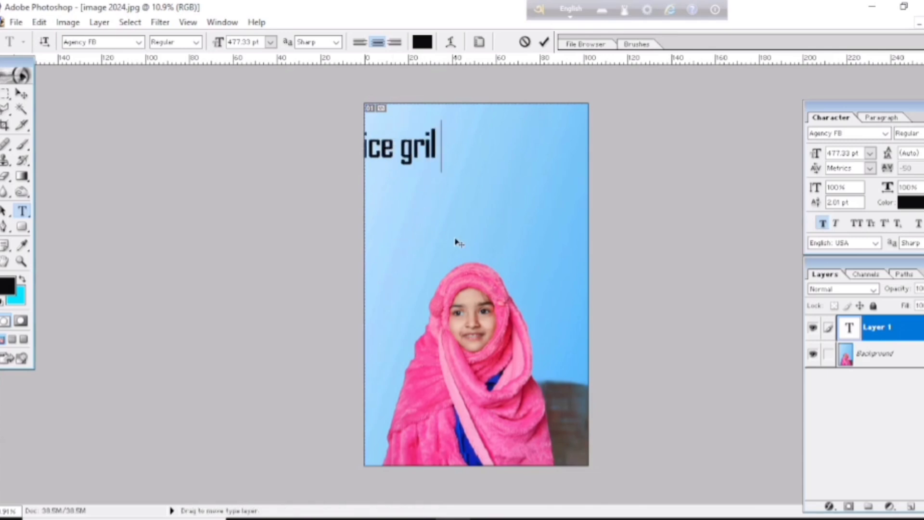
left_click_drag(457, 242, 533, 230)
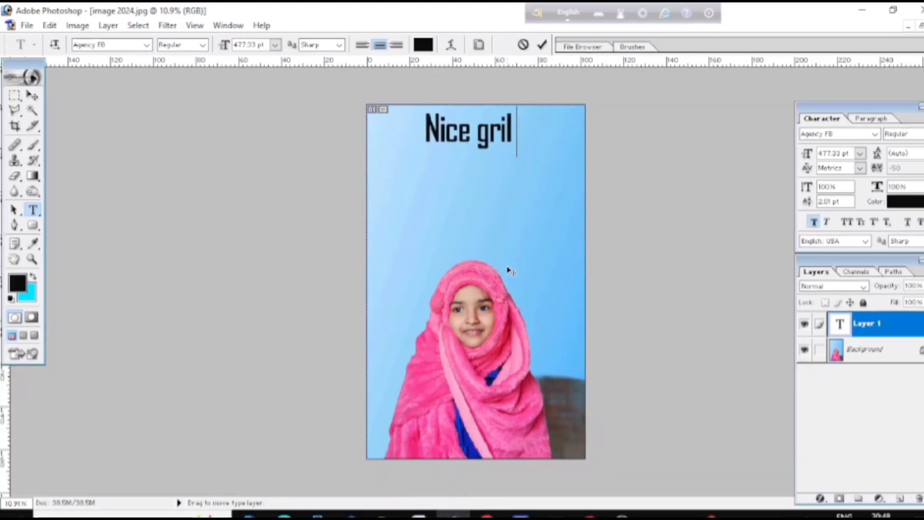
left_click(542, 44)
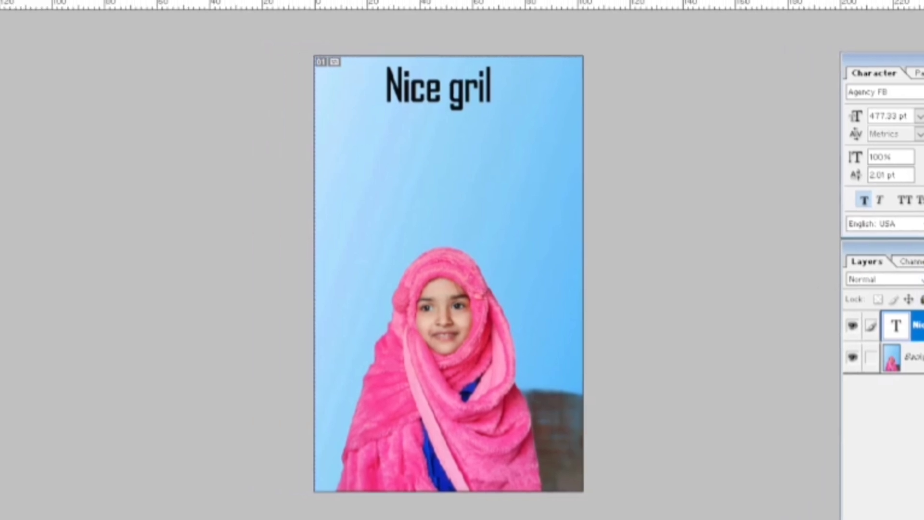
- Add a second horizontal type layer reading "good gril" in the blue area above the girl's head
right_click(38, 199)
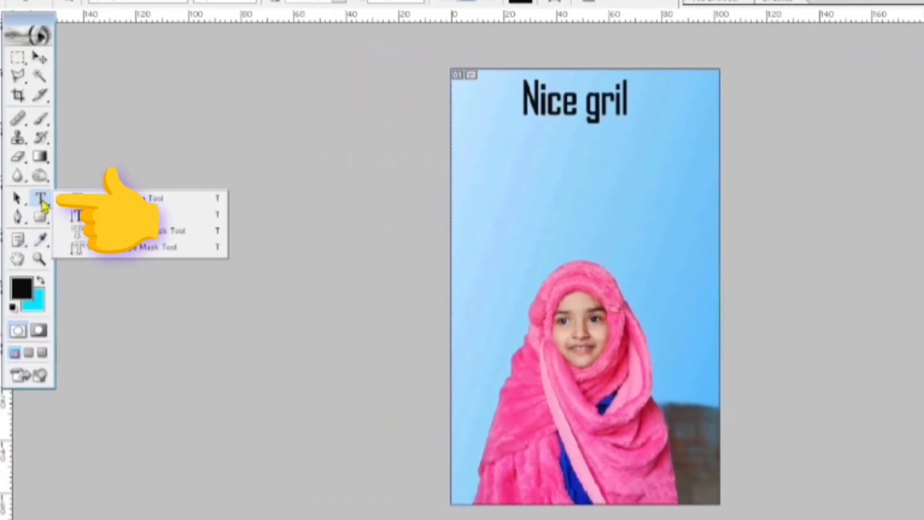
left_click(124, 198)
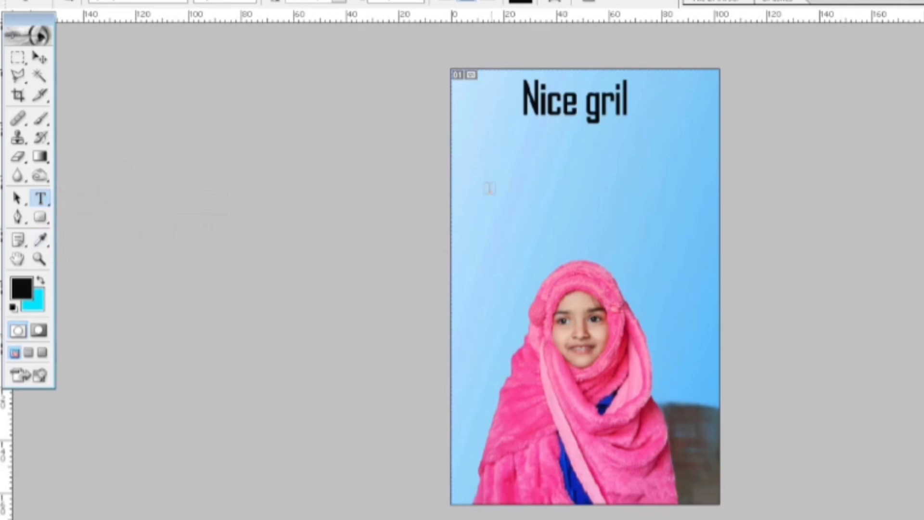
left_click(526, 208)
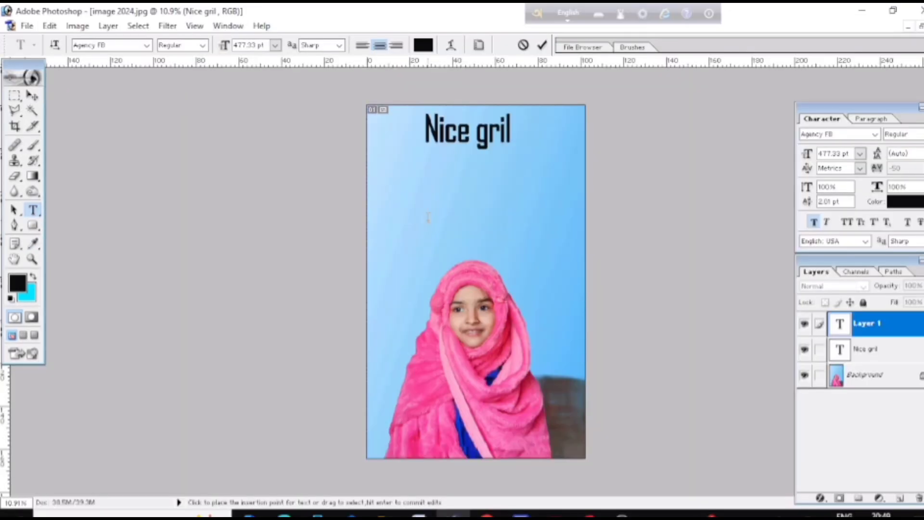
type("goo")
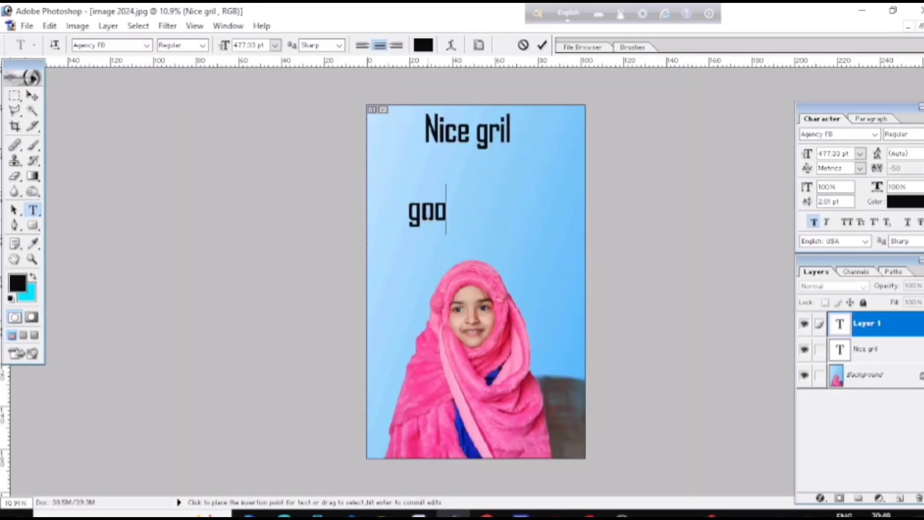
type("d gr")
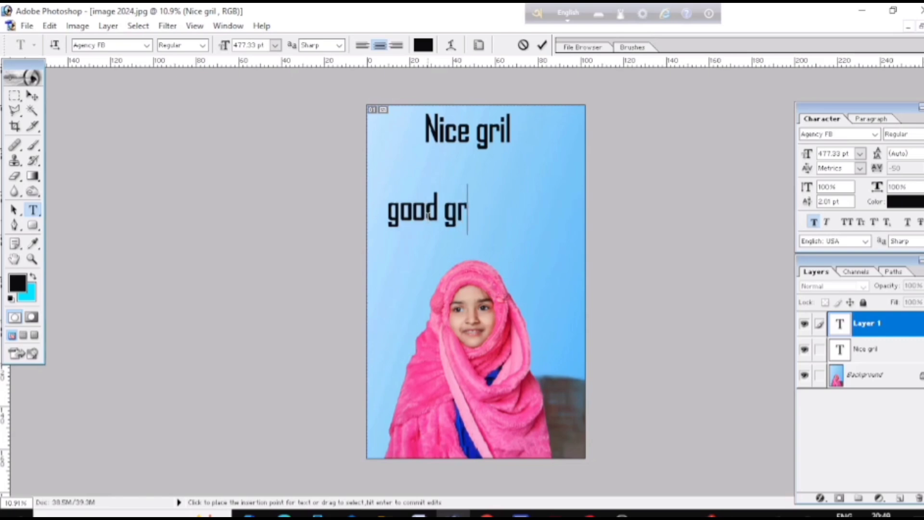
type("ilc")
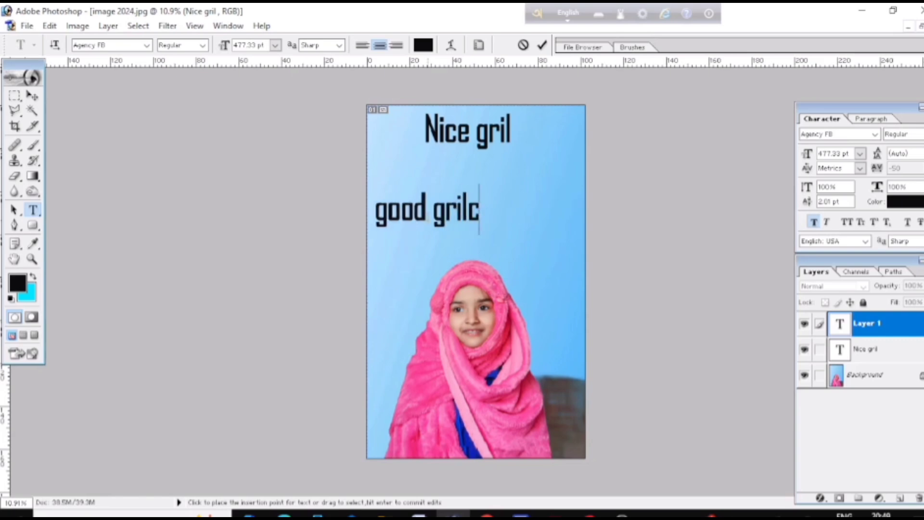
key("BackSpace")
type("l")
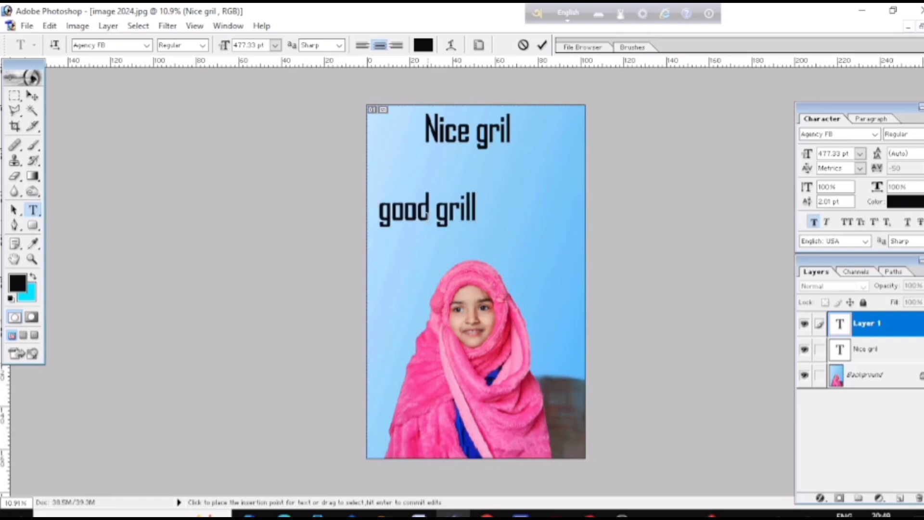
key("BackSpace")
left_click(542, 45)
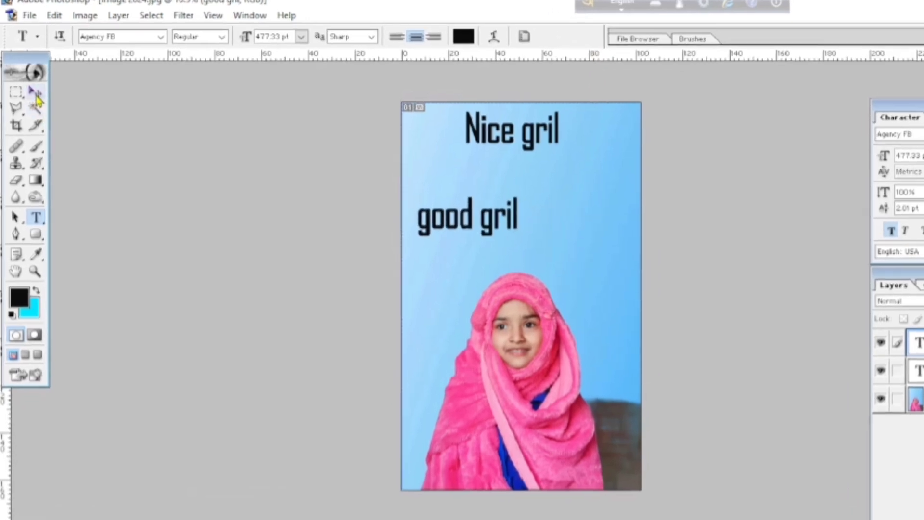
- Move the "good gril" text directly beneath "Nice gril", and switch the active layer between the two type layers
key("v")
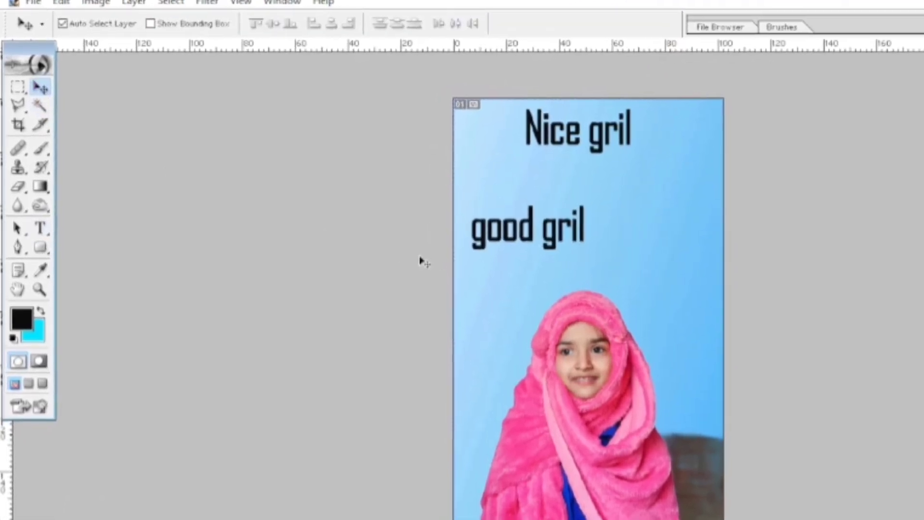
left_click_drag(498, 242, 546, 192)
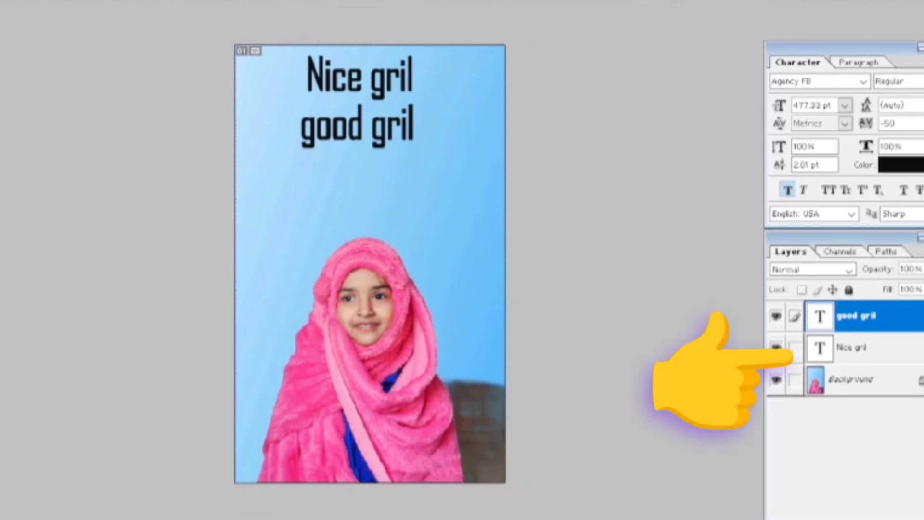
left_click(861, 357)
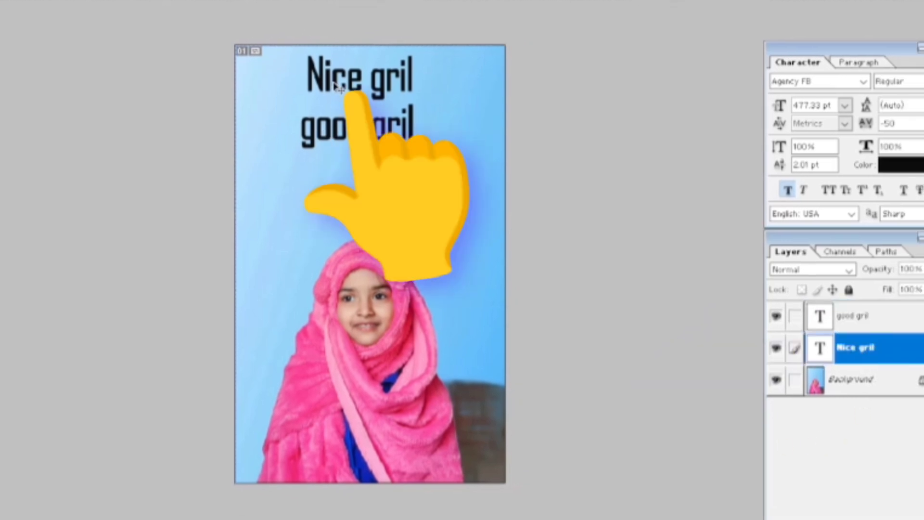
left_click(853, 322)
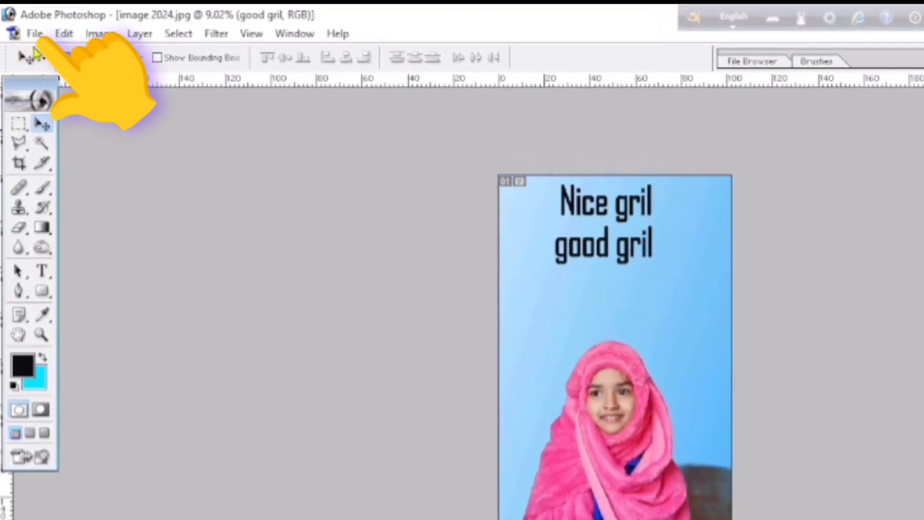
- Open the transparent lotus flower PNG with pink lotuses on a blue background from the Downloads folder
left_click(35, 33)
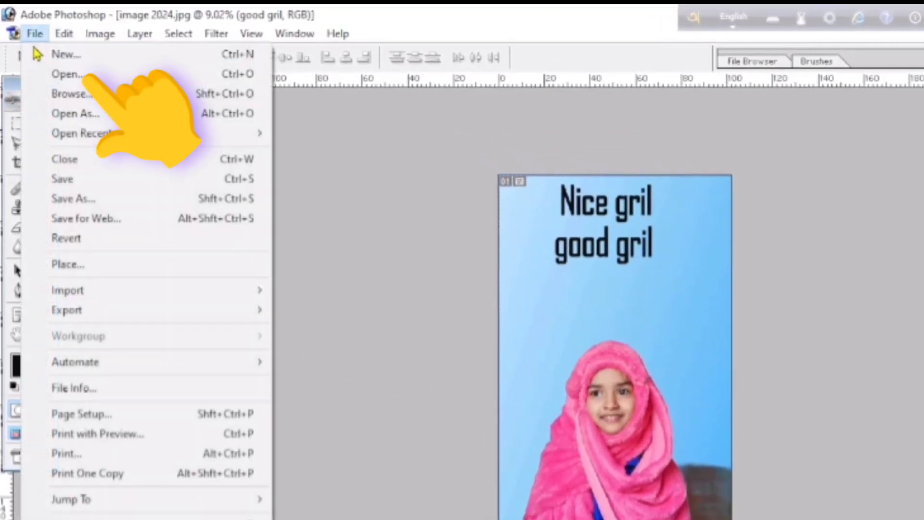
left_click(54, 76)
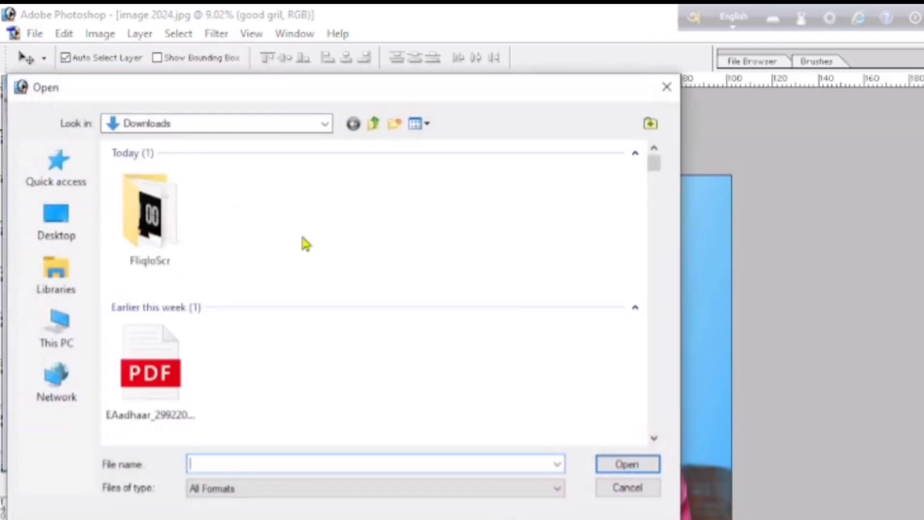
scroll(302, 240, "down", 6)
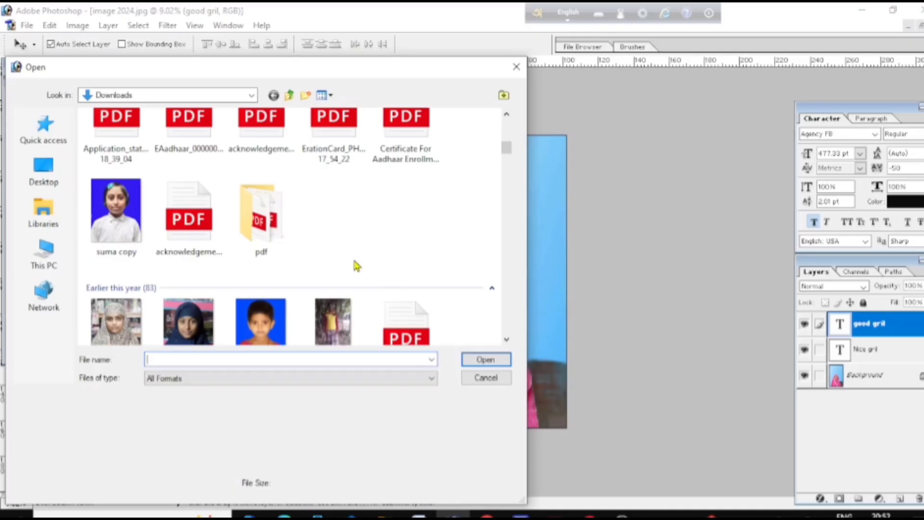
scroll(242, 234, "down", 10)
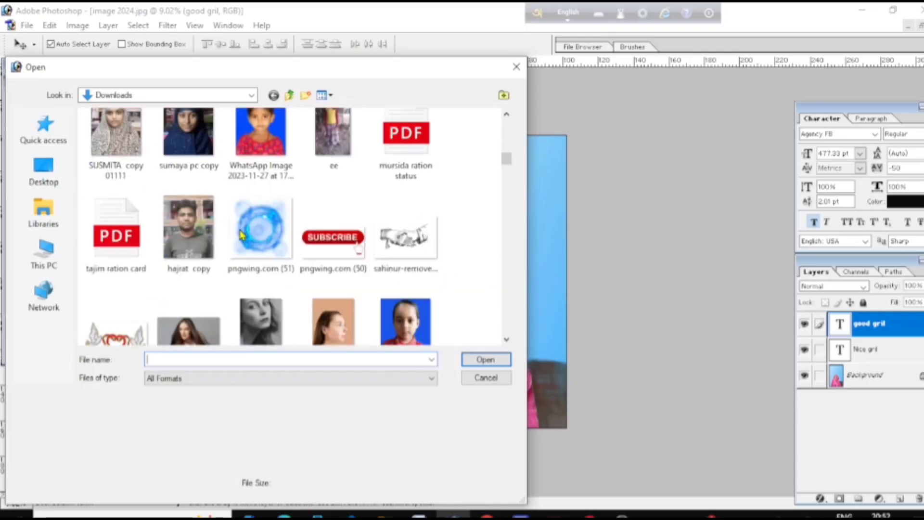
scroll(242, 235, "down", 5)
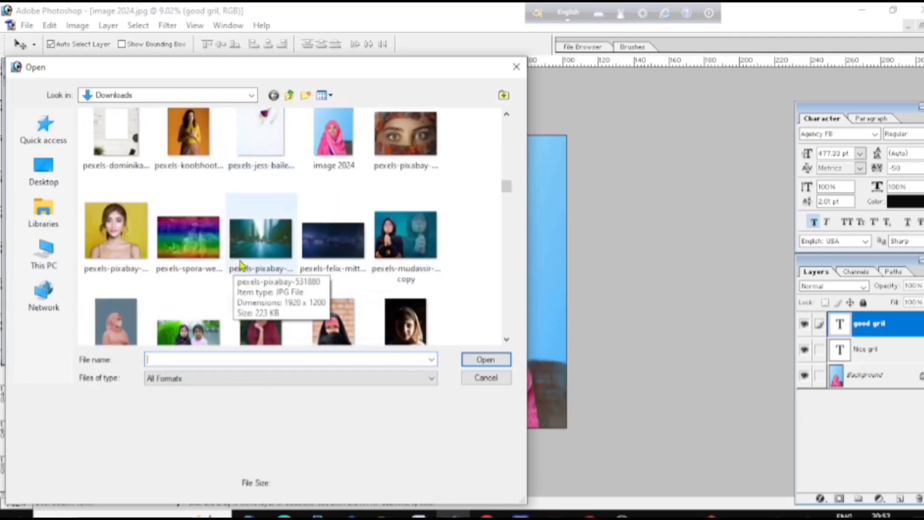
scroll(235, 260, "up", 4)
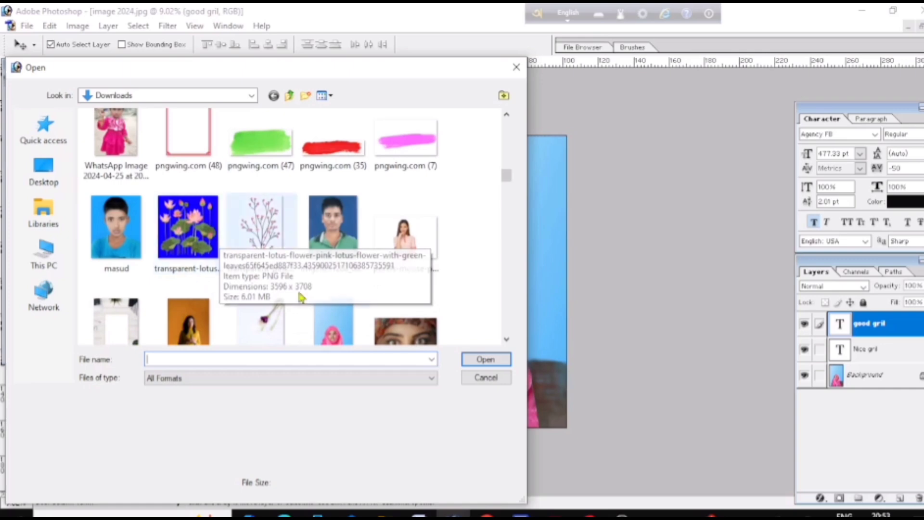
left_click(198, 245)
left_click(198, 245)
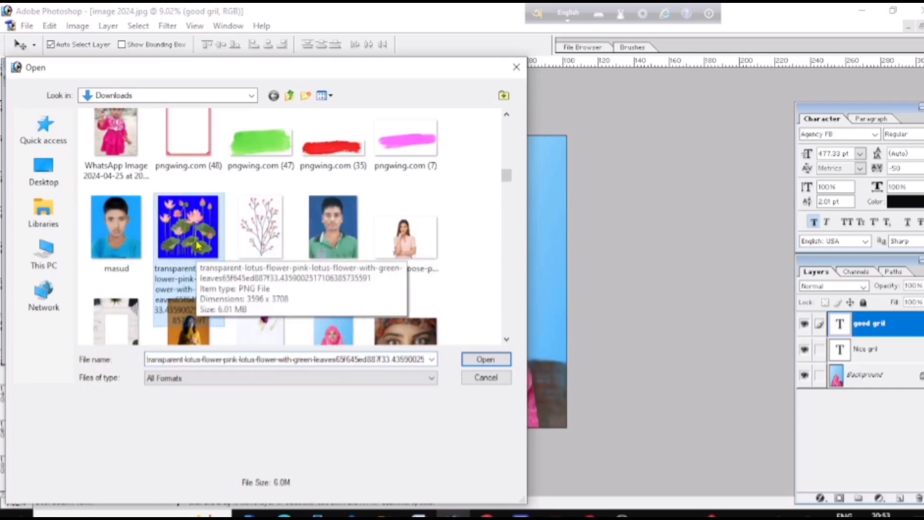
left_click(484, 361)
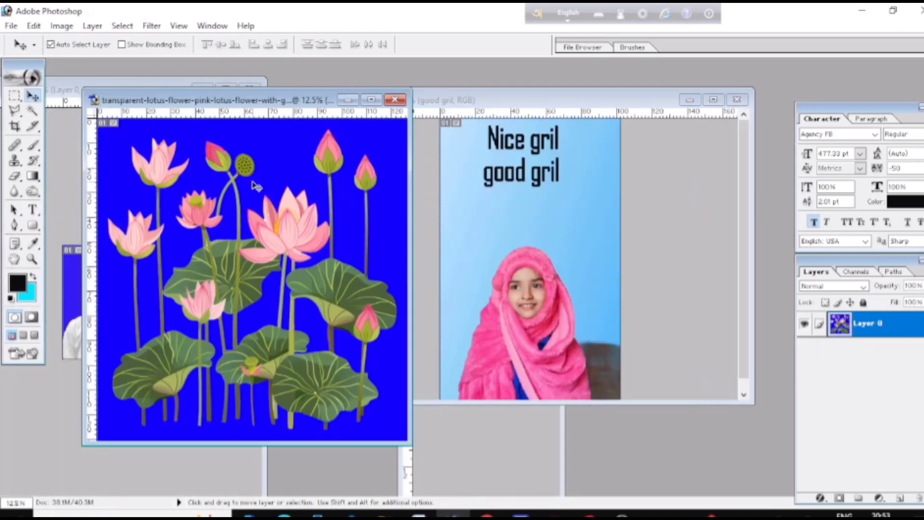
- Arrange the two image windows side by side, copy the lotus picture into image 2024.jpg as a new layer, and maximize that document
left_click_drag(279, 100, 261, 104)
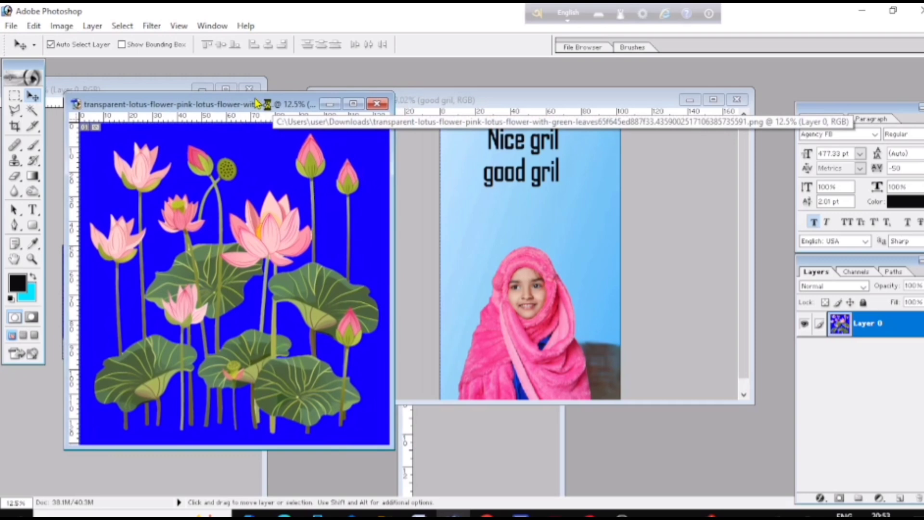
left_click(506, 103)
left_click_drag(503, 103, 533, 112)
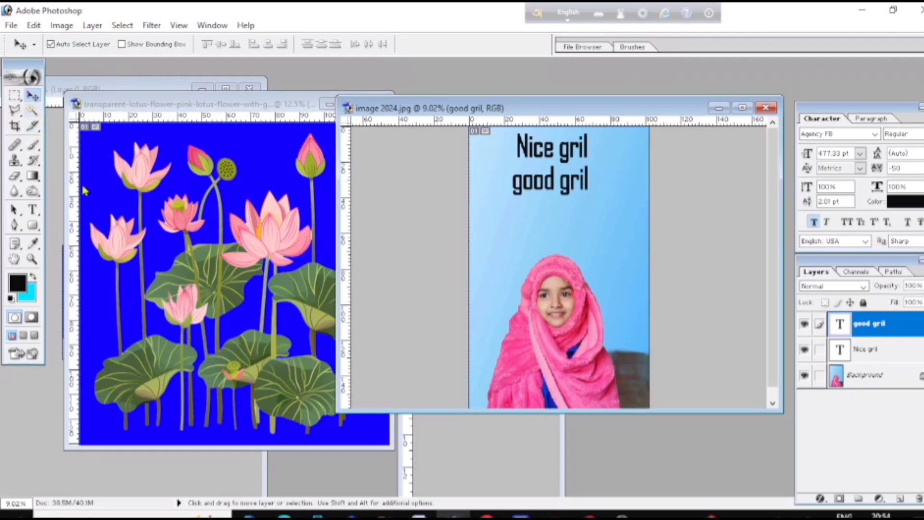
left_click(146, 246)
left_click_drag(146, 247, 556, 246)
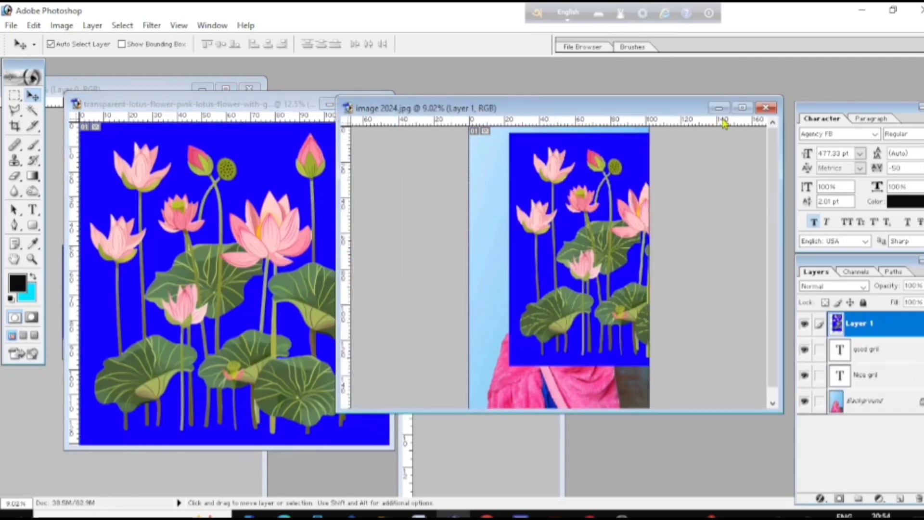
left_click(742, 107)
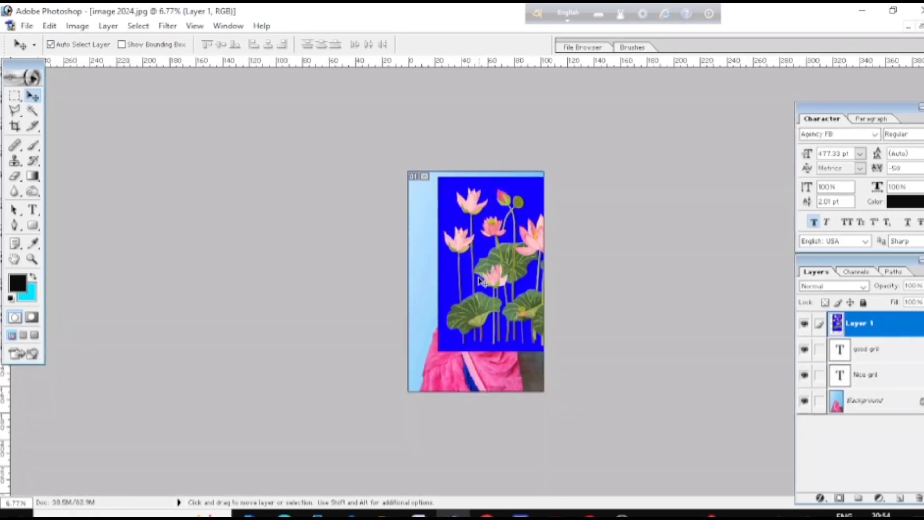
scroll(479, 280, "up", 1)
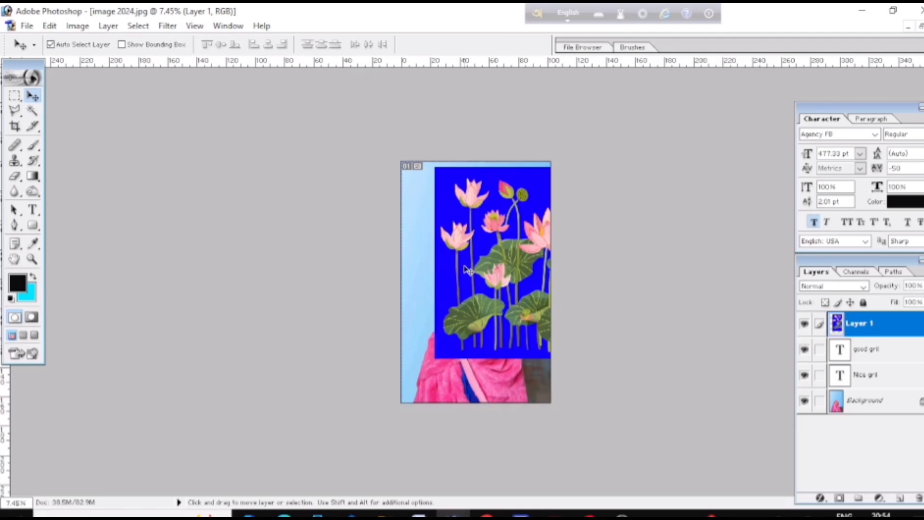
scroll(469, 271, "up", 1)
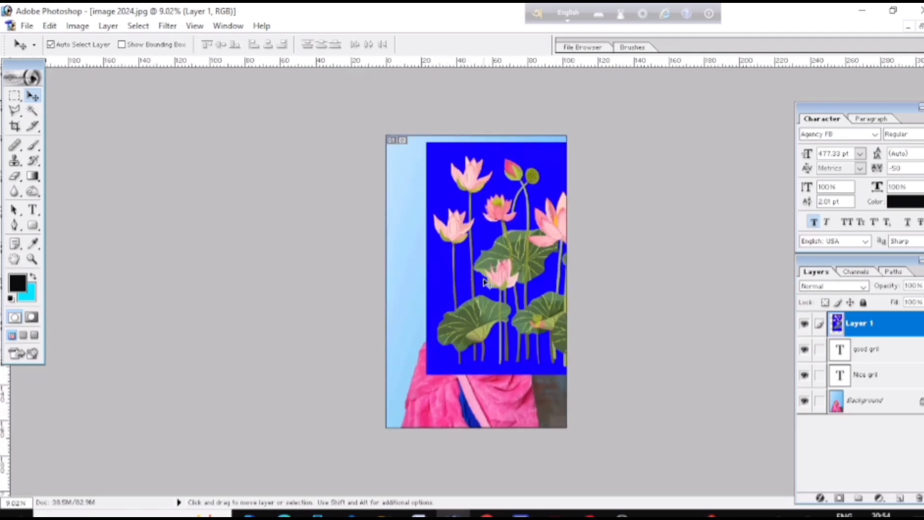
- Scale the lotus layer proportionally to about 24.4% and place it beside the two text lines in the photo's upper right corner
left_click_drag(485, 281, 452, 306)
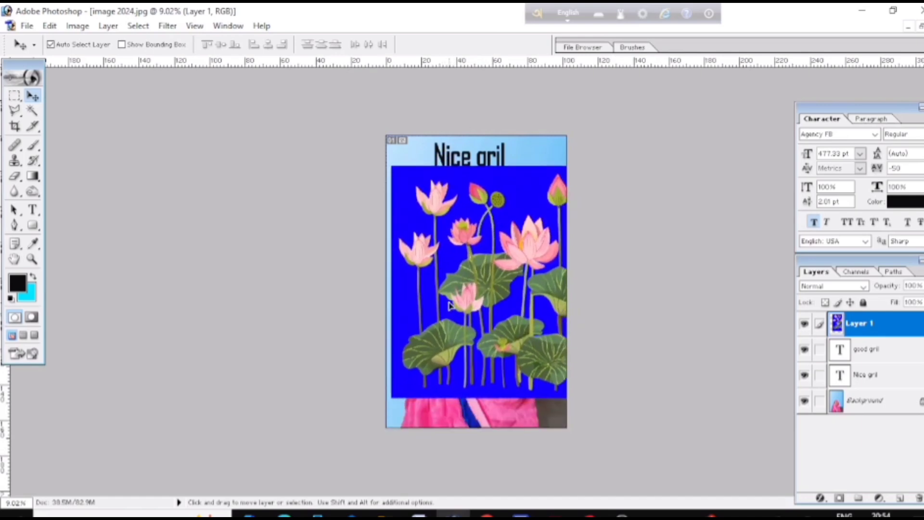
key("ctrl+t")
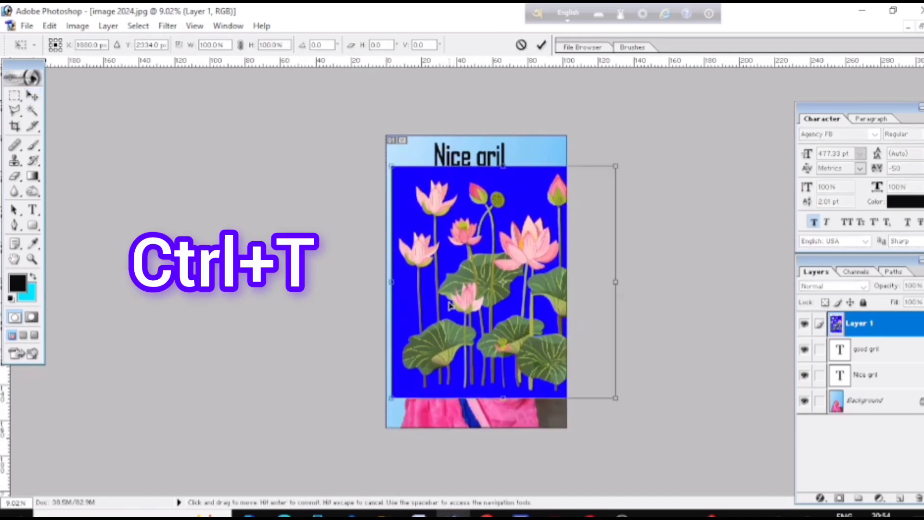
scroll(576, 249, "down", 3)
scroll(586, 241, "up", 2)
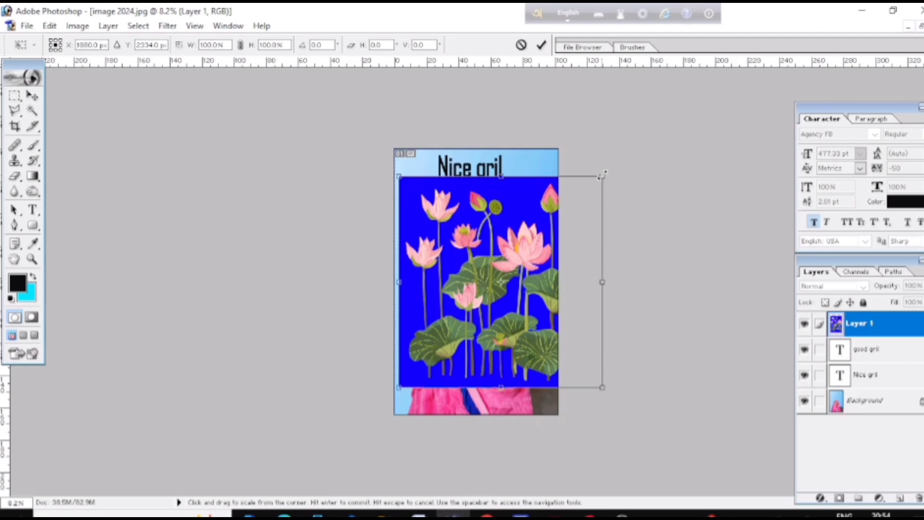
left_click_drag(601, 175, 435, 278)
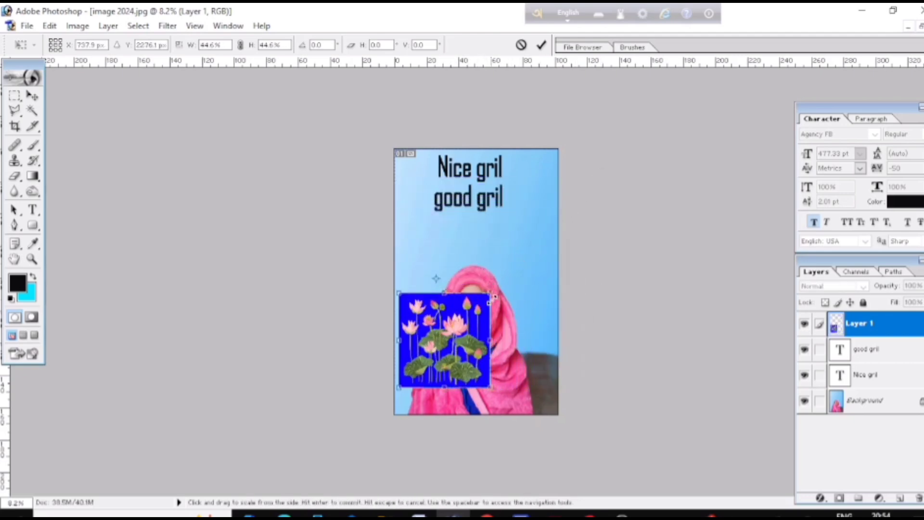
left_click_drag(489, 292, 447, 338)
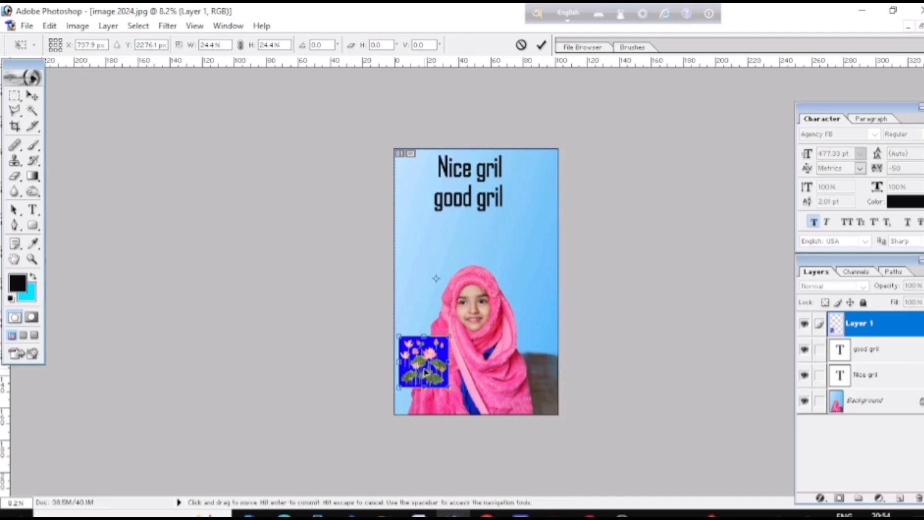
left_click_drag(425, 372, 534, 195)
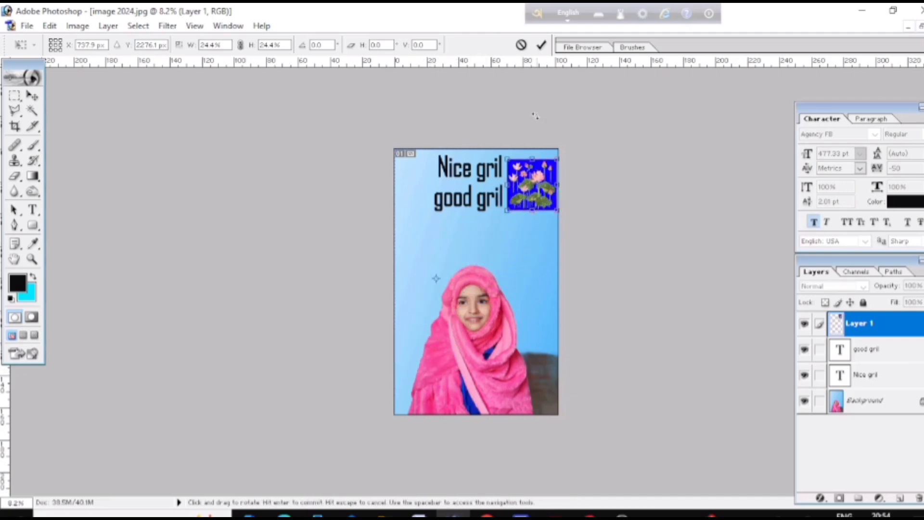
left_click(541, 45)
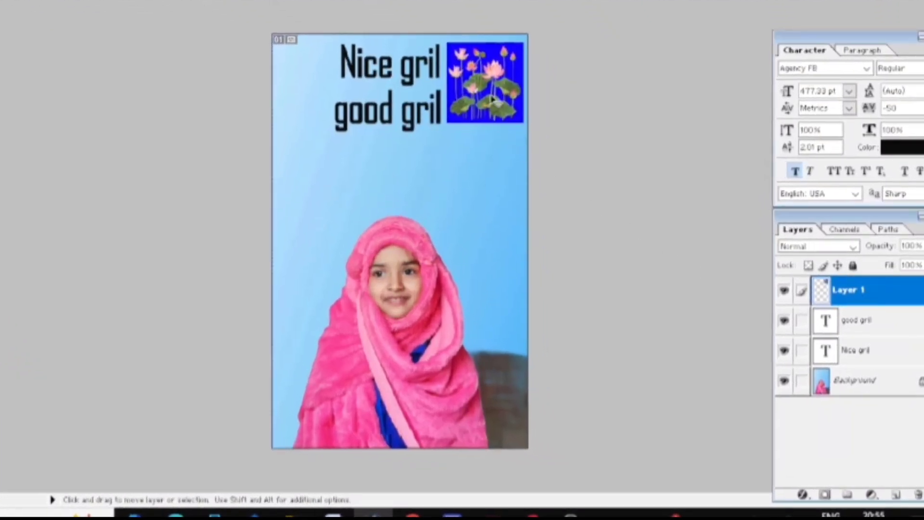
- Enlarge the lotus layer proportionally to about 254% and move it over the text into the photo's upper left corner
left_click_drag(492, 98, 445, 199)
key("ctrl+t")
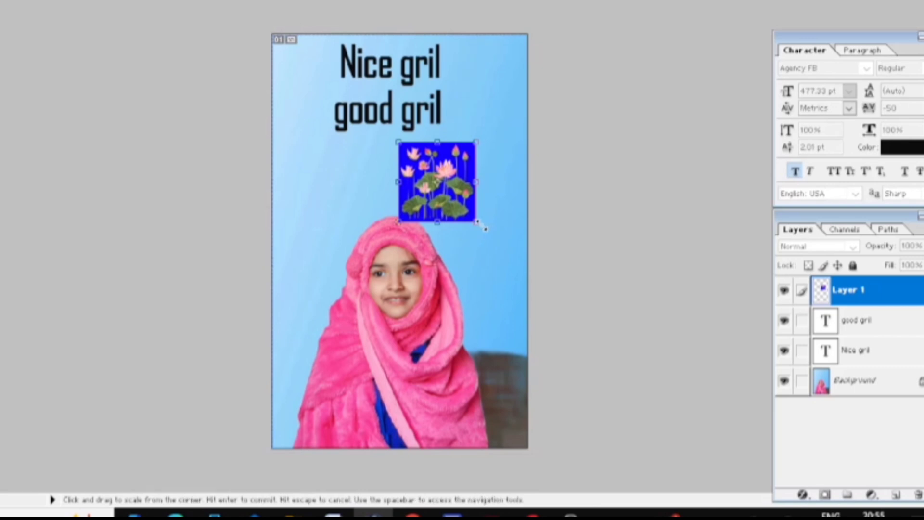
left_click_drag(483, 225, 418, 178)
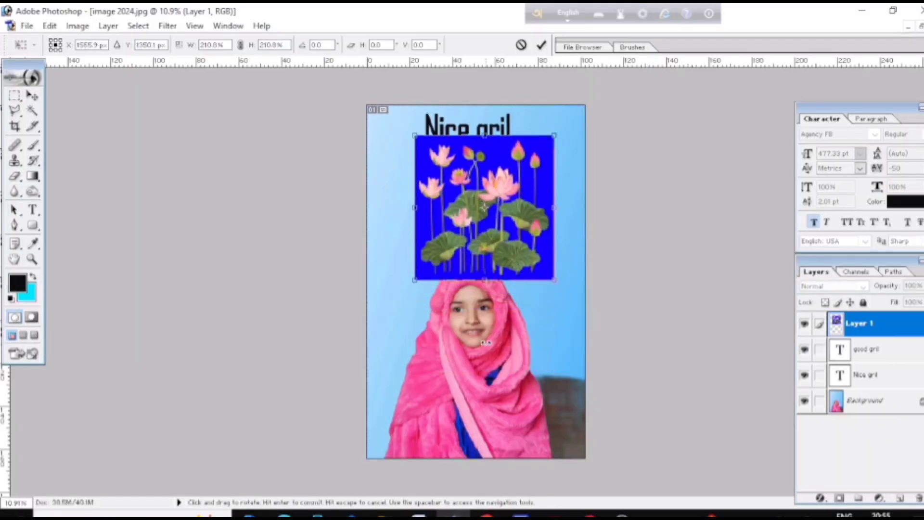
left_click_drag(493, 199, 480, 262)
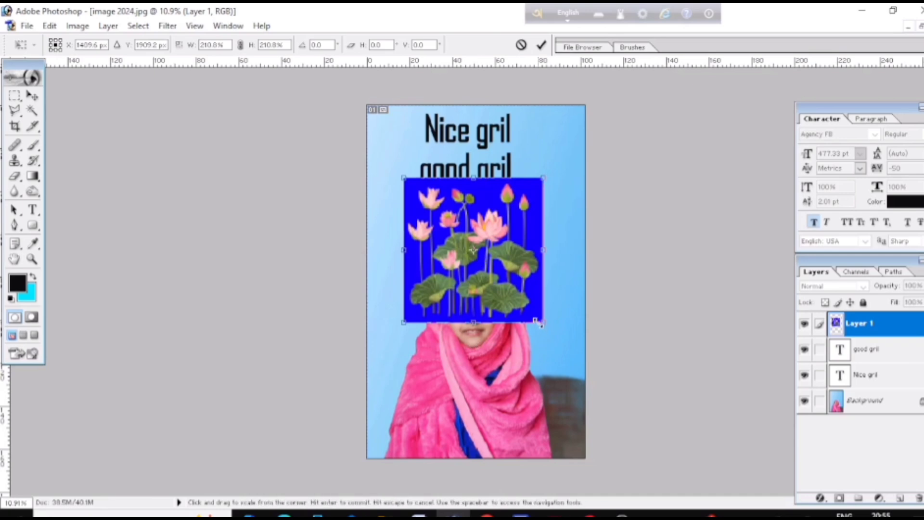
left_click_drag(538, 322, 559, 350)
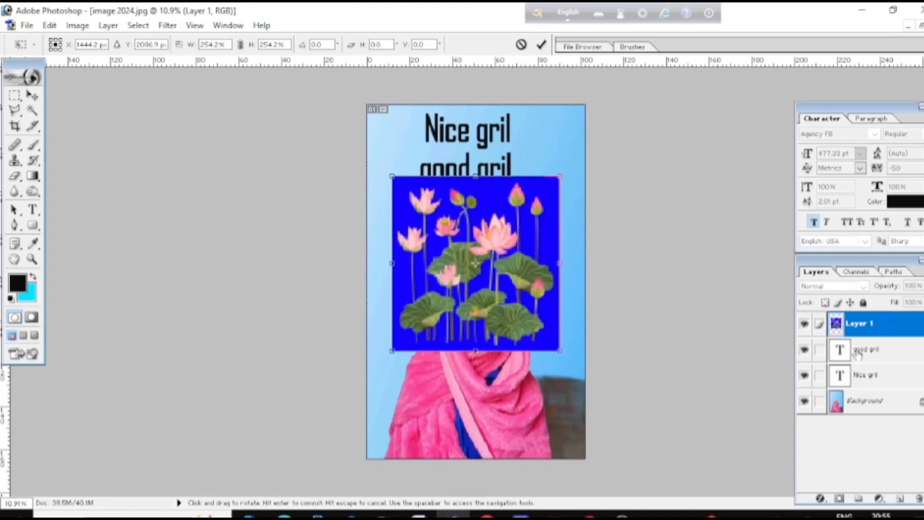
key("Return")
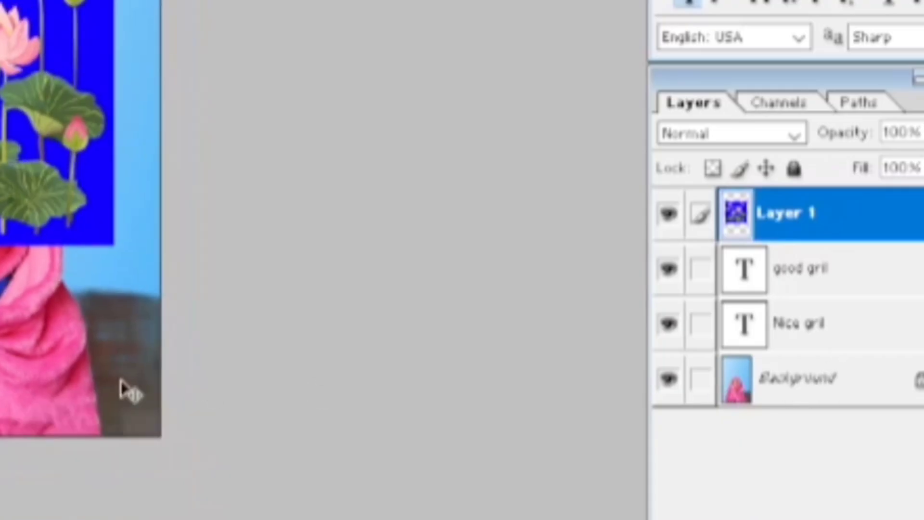
scroll(33, 364, "up", 2)
left_click_drag(53, 223, 1, 60)
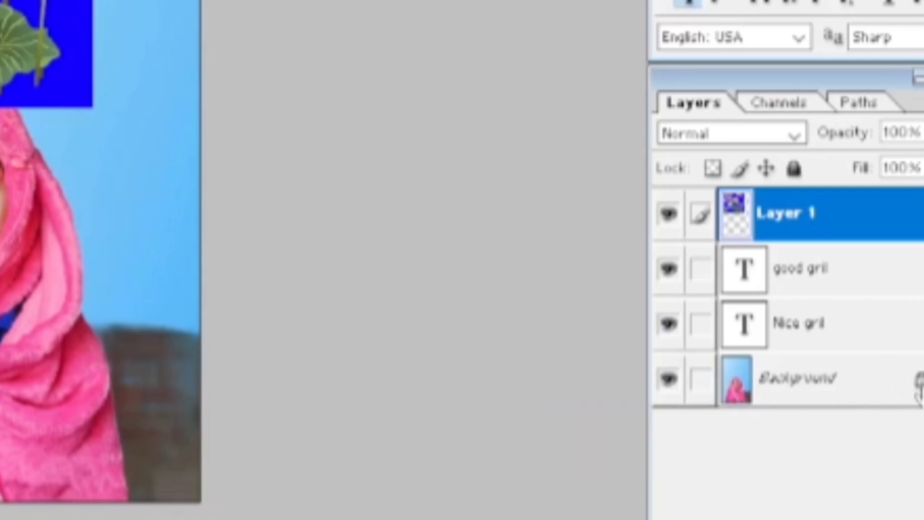
- Convert the locked Background into a regular layer with the default layer settings
left_click(917, 385)
double_click(916, 385)
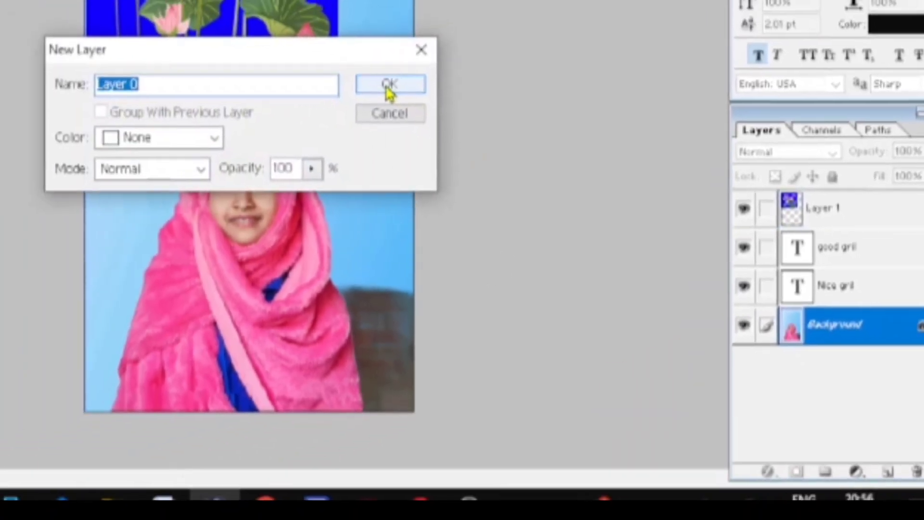
left_click(165, 37)
scroll(880, 334, "up", 1)
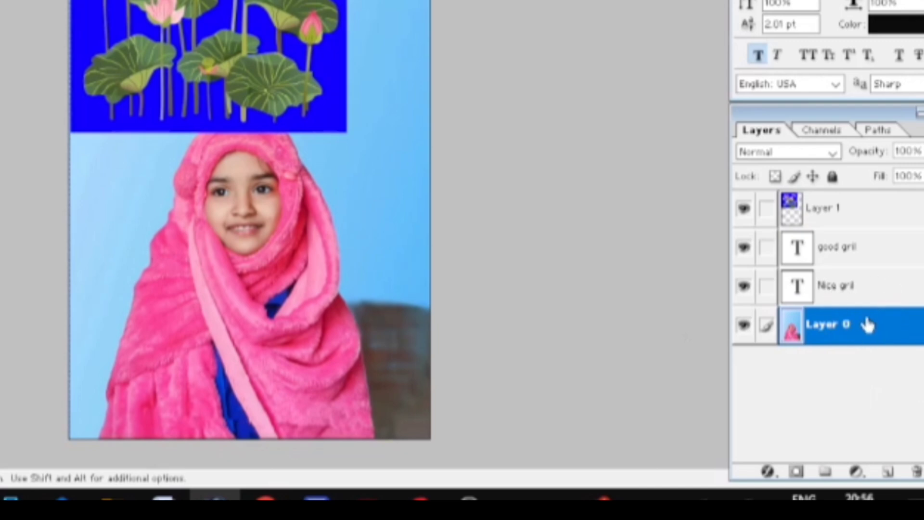
scroll(226, 19, "down", 1)
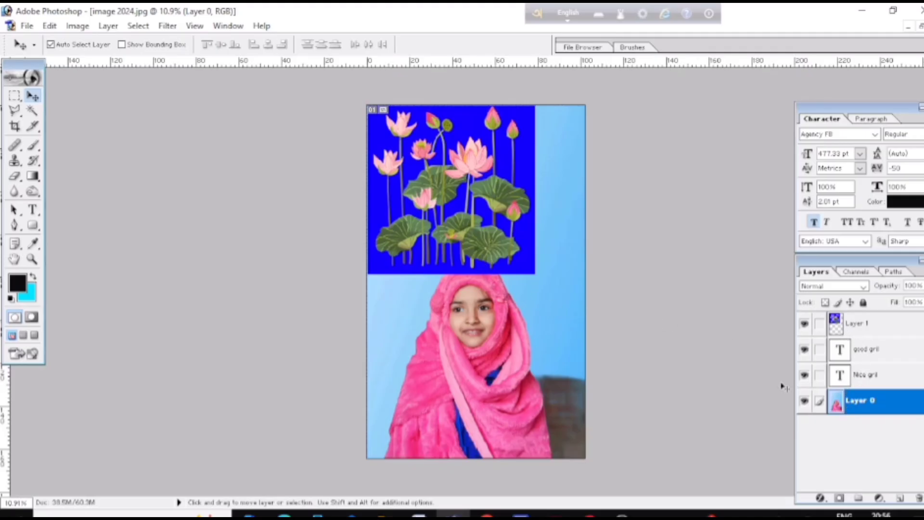
scroll(870, 390, "up", 1)
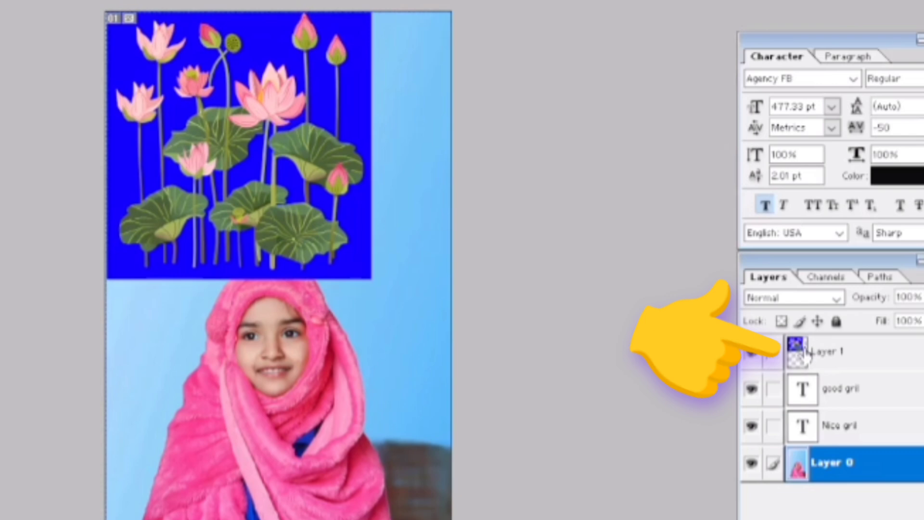
- Move the lotus layer to the bottom of the layer stack, beneath the portrait photo layer
left_click_drag(808, 354, 820, 463)
left_click_drag(823, 483, 828, 493)
key("ctrl+minus")
key("ctrl+minus")
key("ctrl+minus")
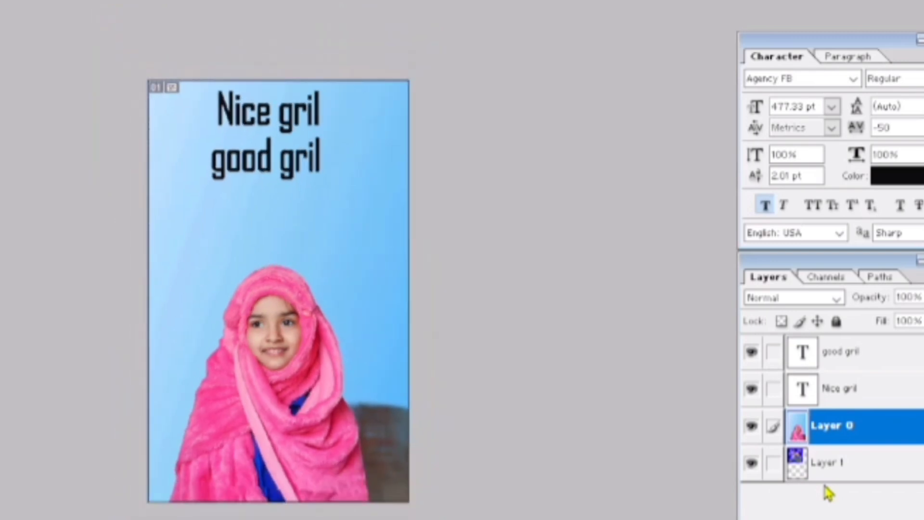
- Try scaling the portrait layer proportionally to 61.6% and moving it to the upper part of the canvas, over the lotus image
key("ctrl+plus")
key("ctrl+plus")
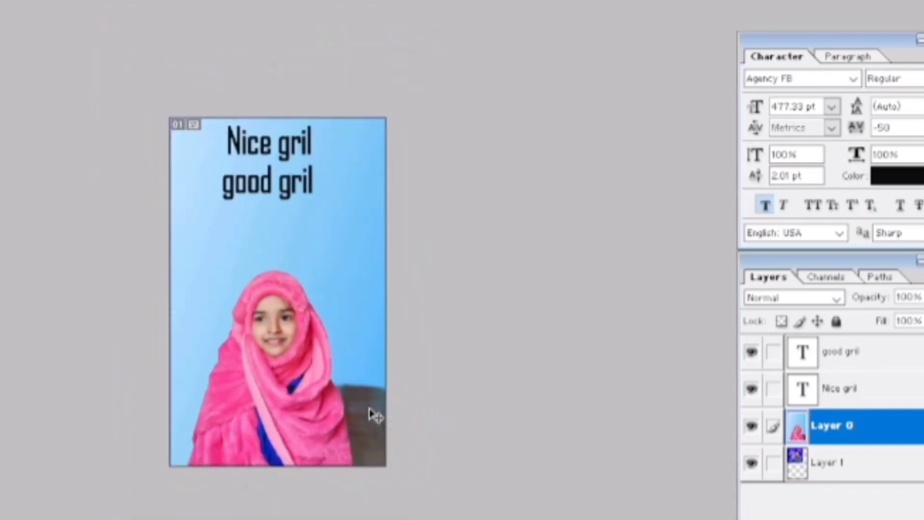
scroll(370, 409, "up", 2)
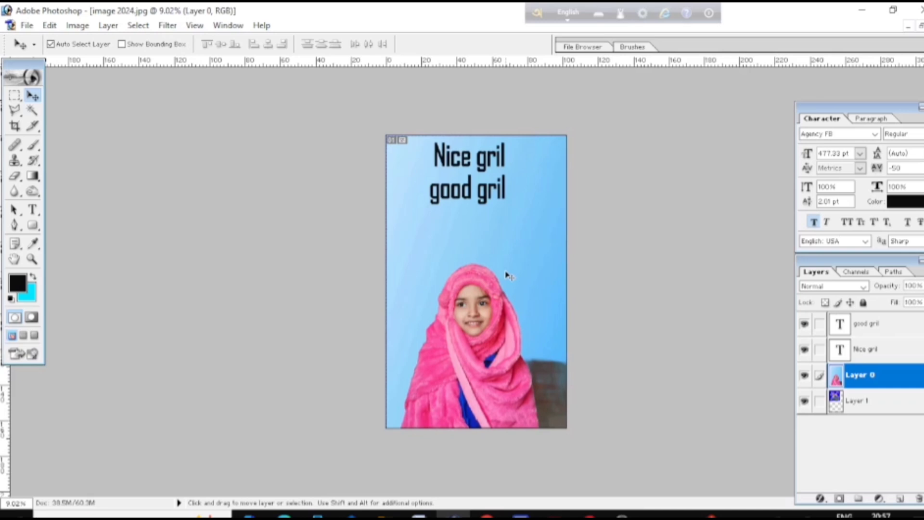
key("ctrl+t")
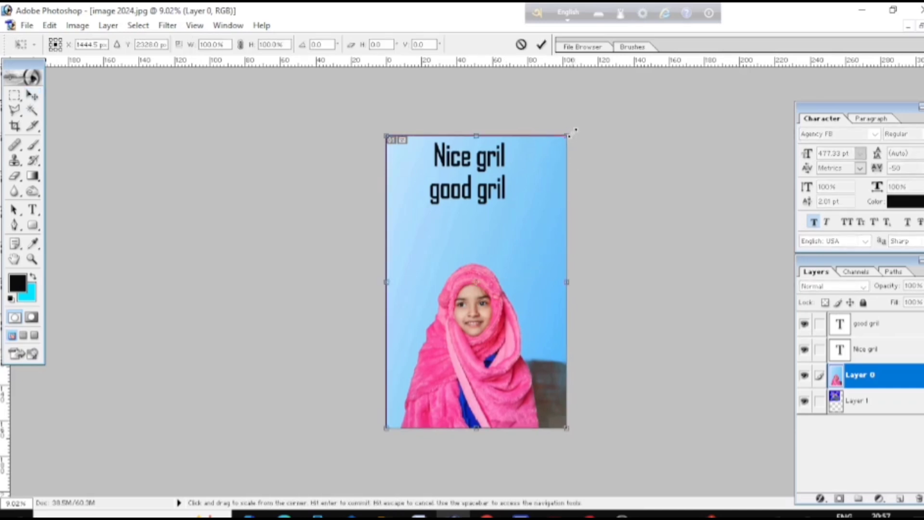
left_click_drag(575, 130, 501, 243)
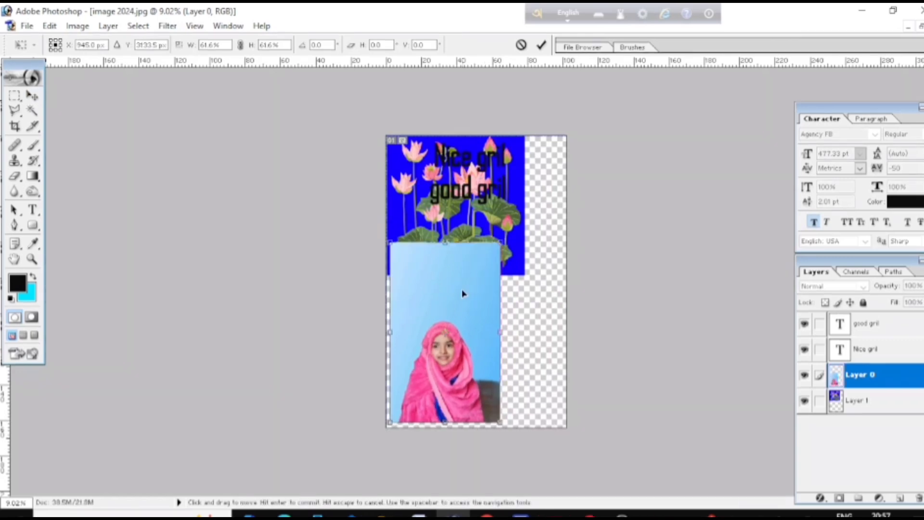
left_click_drag(460, 303, 472, 194)
scroll(493, 310, "up", 2)
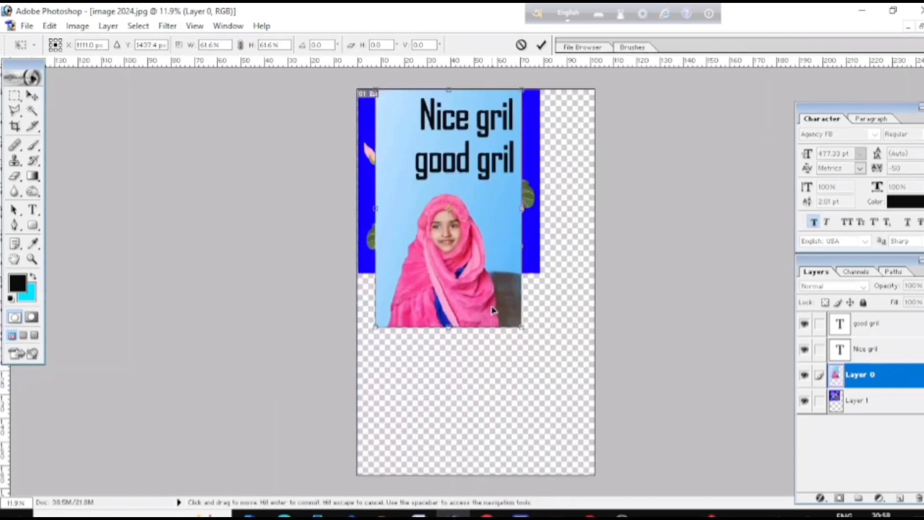
scroll(494, 311, "down", 3)
left_click(522, 47)
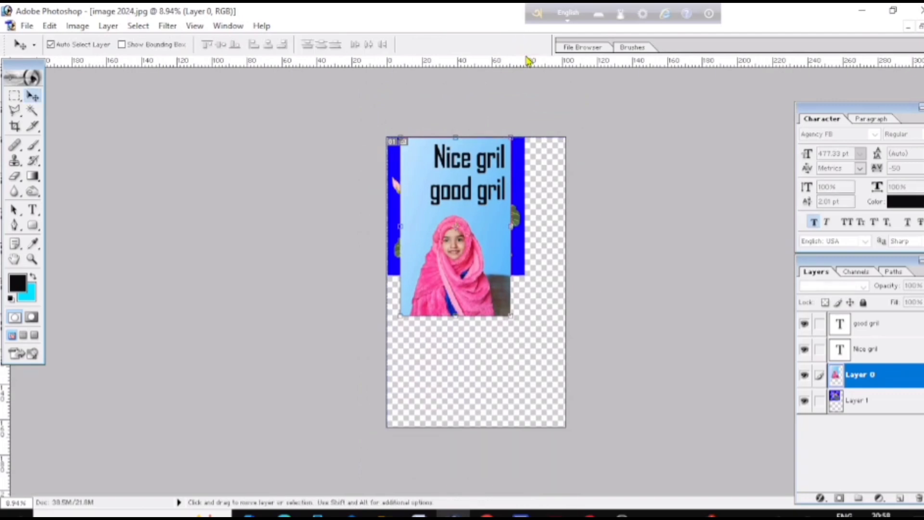
scroll(524, 296, "up", 2)
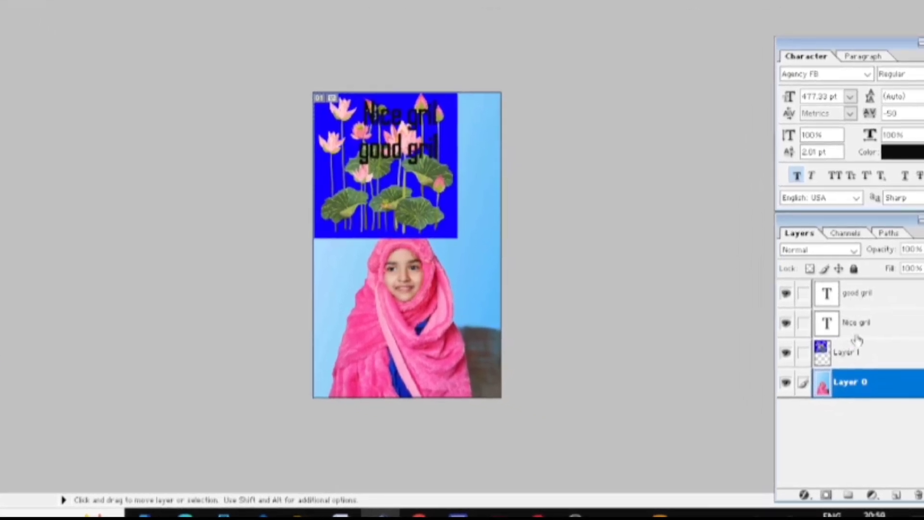
- Delete the "good gril" text layer
left_click(864, 294)
right_click(863, 294)
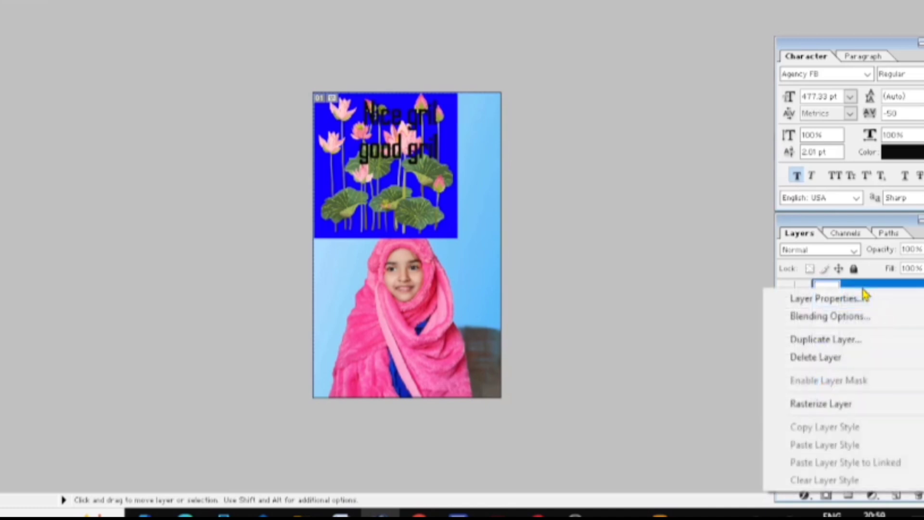
left_click(833, 359)
left_click(348, 159)
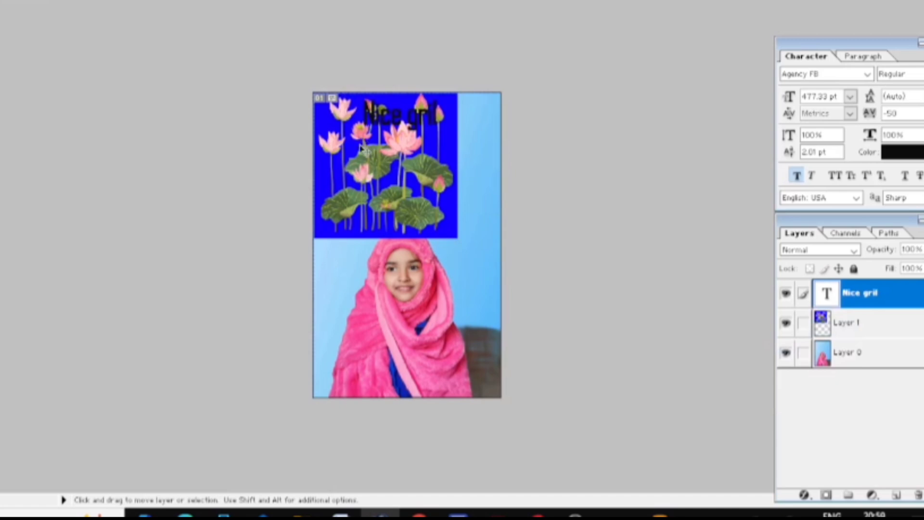
- Delete the remaining "Nice gril" text layer
key("ctrl+plus")
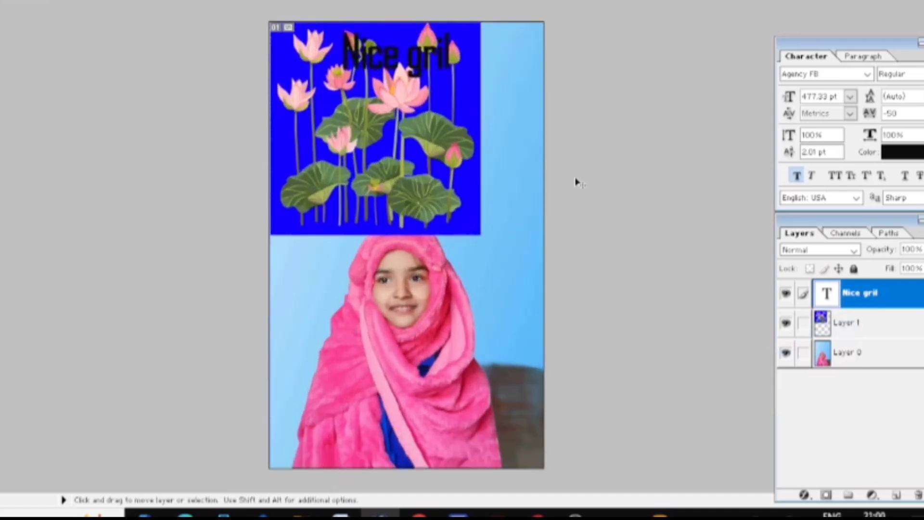
left_click(843, 321)
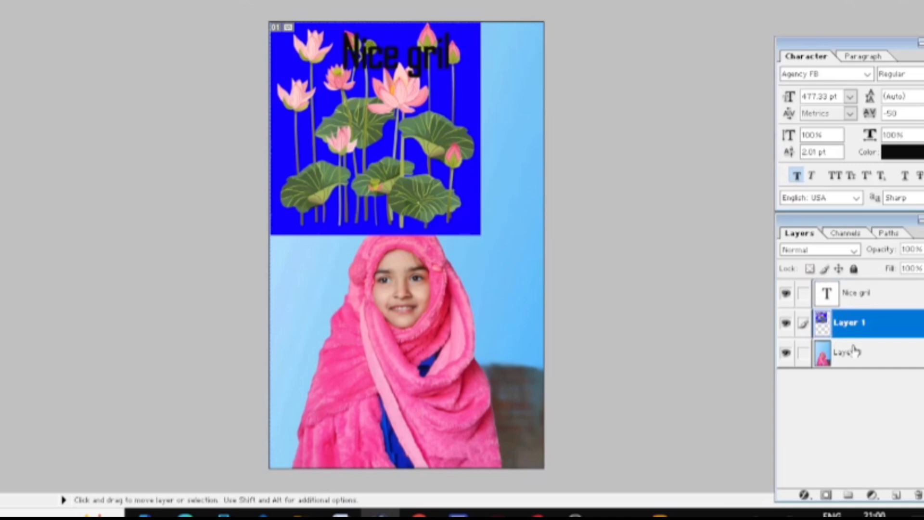
left_click(852, 352)
left_click(845, 326)
left_click(846, 297)
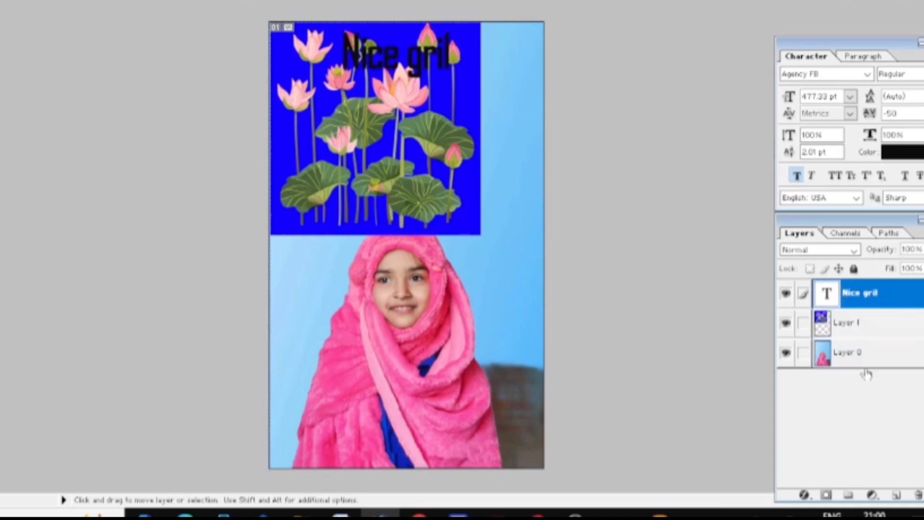
right_click(855, 294)
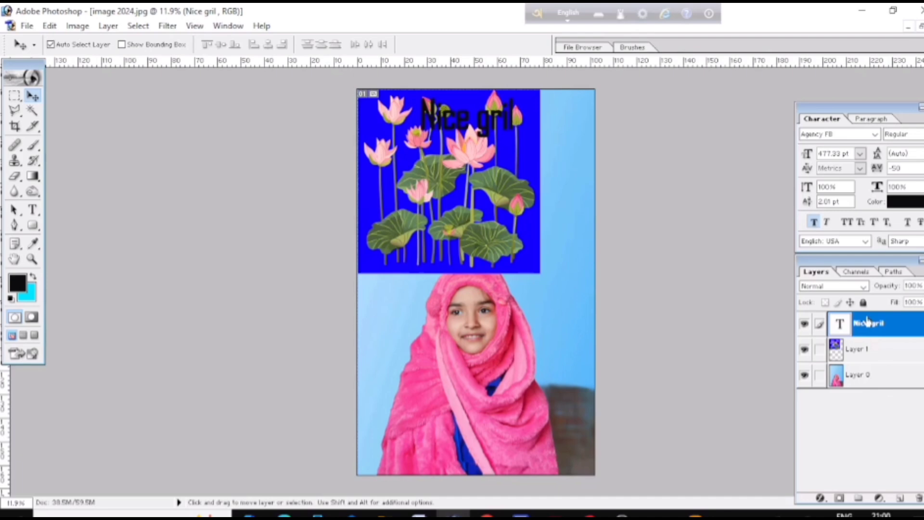
right_click(859, 290)
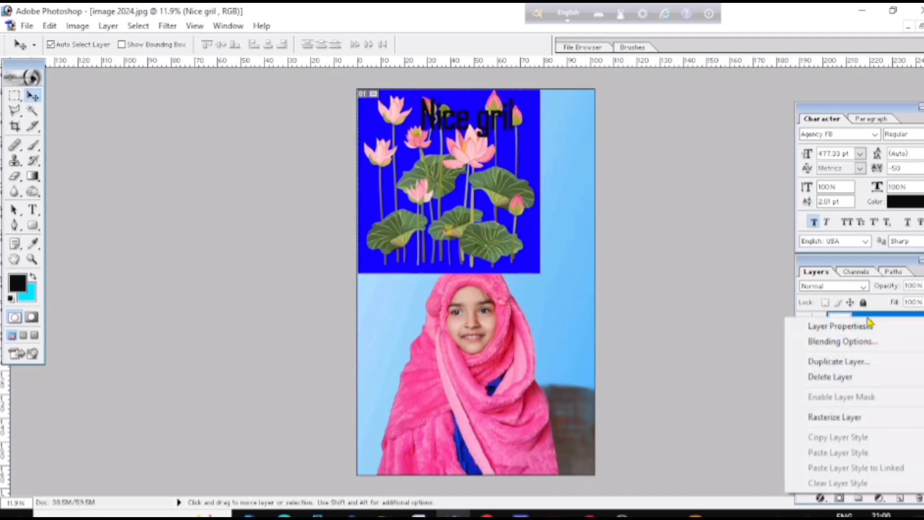
left_click(840, 378)
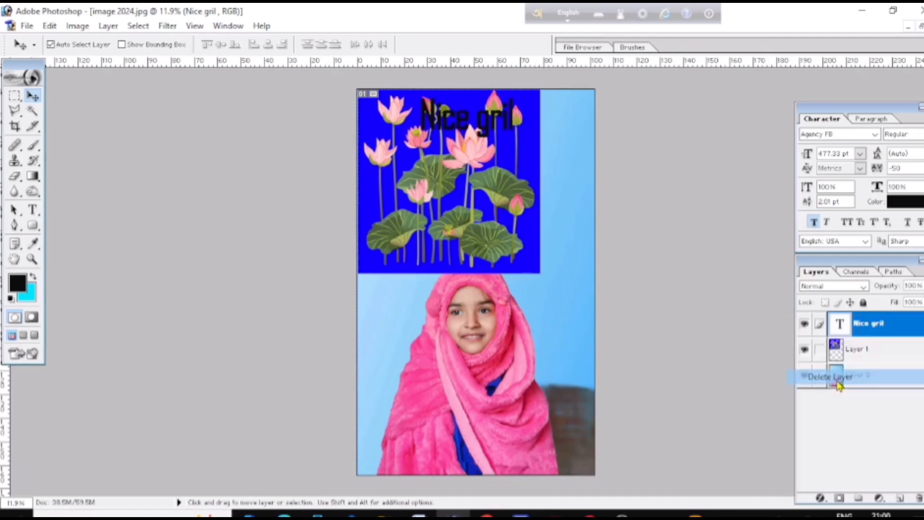
left_click(423, 208)
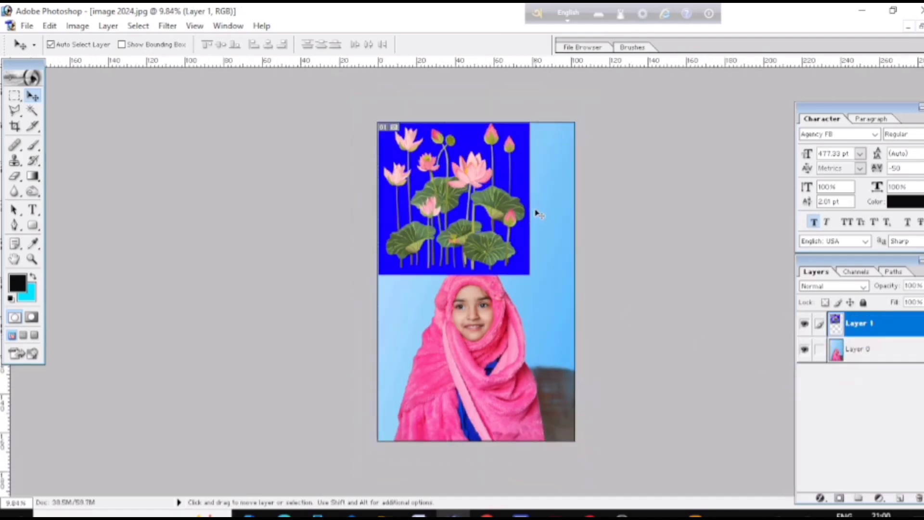
scroll(579, 249, "down", 2)
scroll(579, 250, "up", 3)
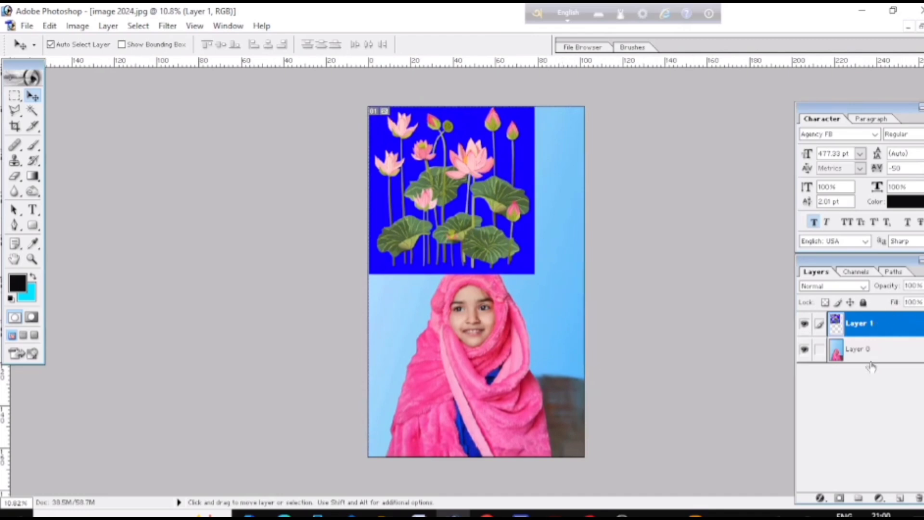
mouse_move(873, 265)
left_mouse_down()
mouse_move(866, 269)
mouse_move(877, 270)
left_mouse_up()
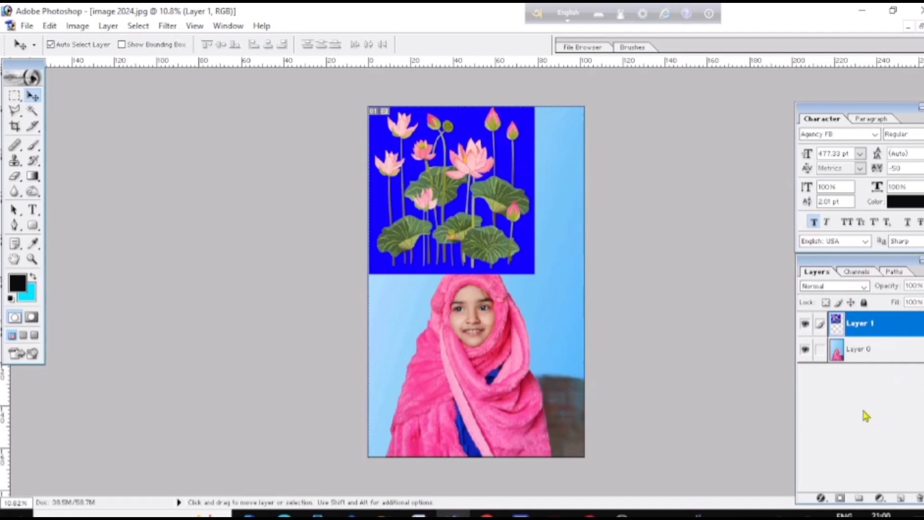
scroll(521, 353, "down", 2)
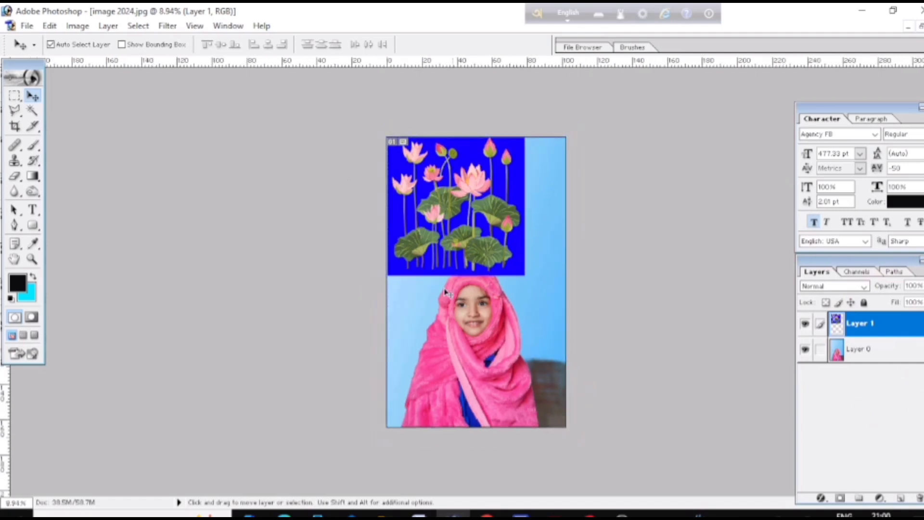
scroll(498, 263, "up", 2)
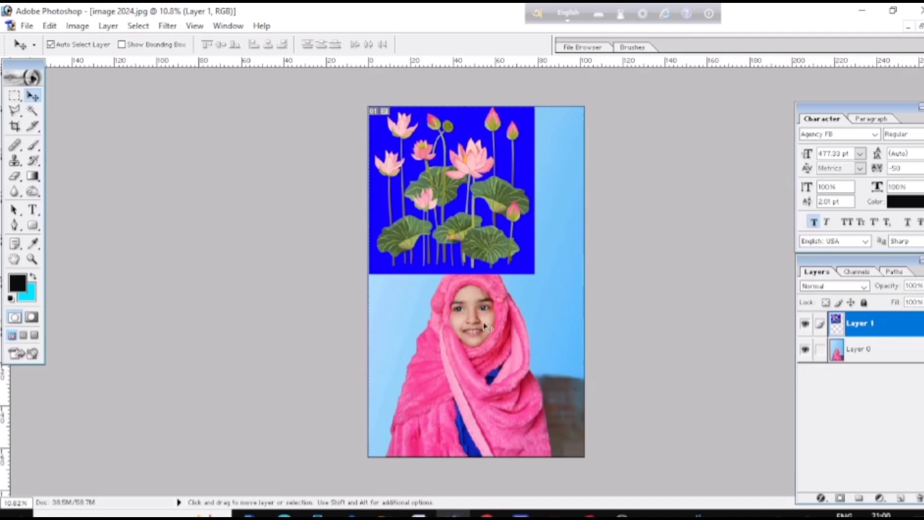
- Delete the lotus image layer above the portrait photo
left_click(865, 349)
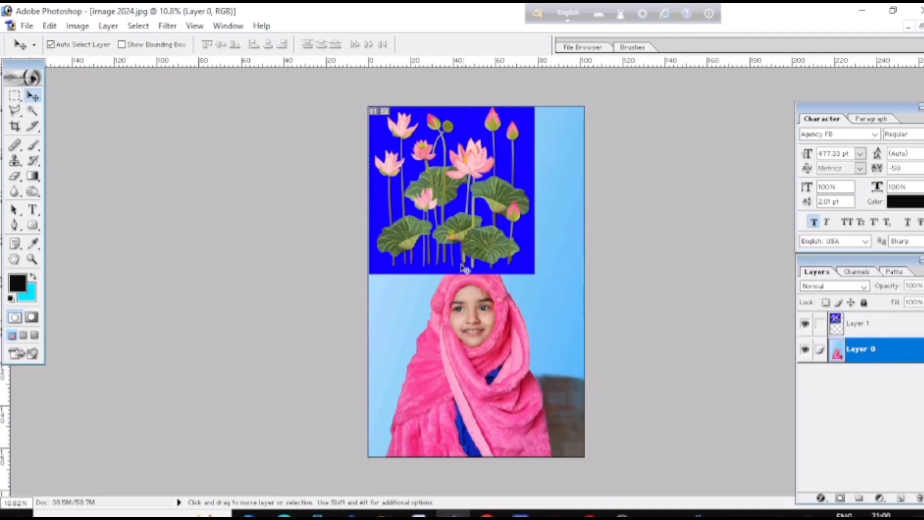
left_click(460, 179)
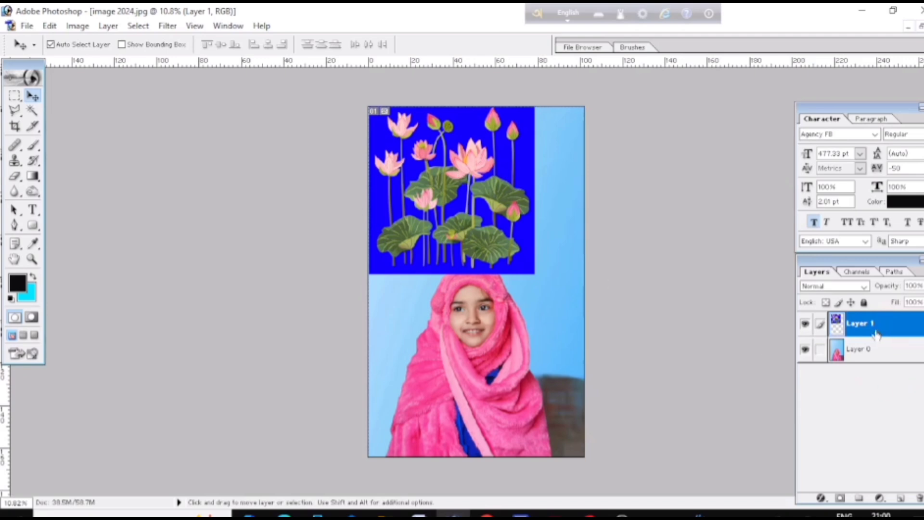
scroll(825, 348, "up", 2)
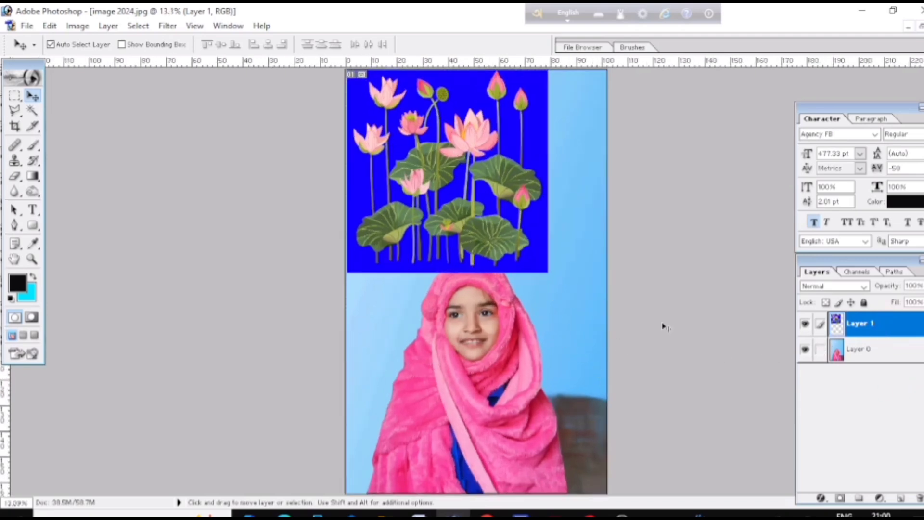
right_click(862, 323)
left_click(812, 381)
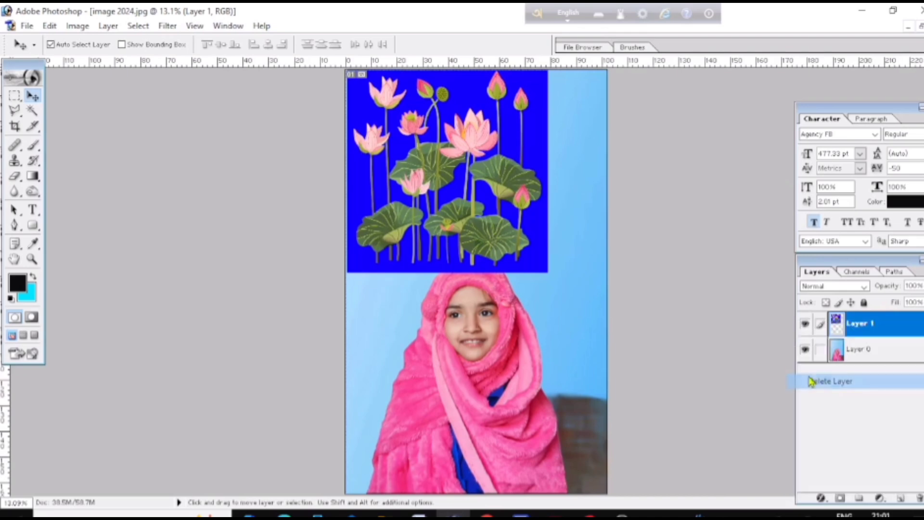
left_click(438, 211)
scroll(620, 291, "down", 3)
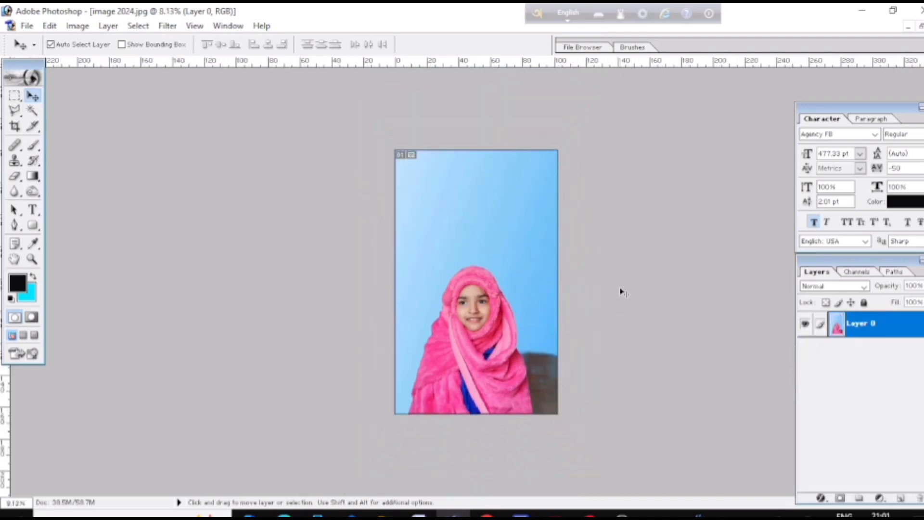
scroll(621, 291, "up", 1)
scroll(621, 291, "up", 3)
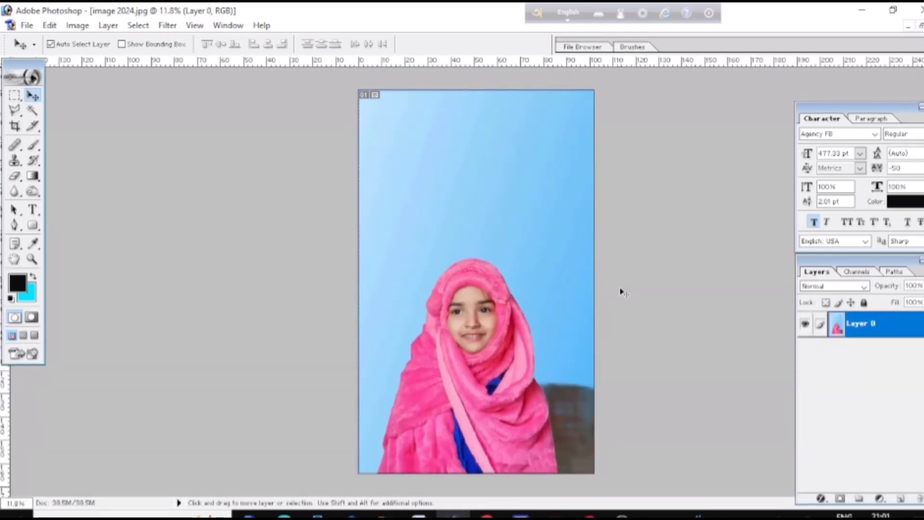